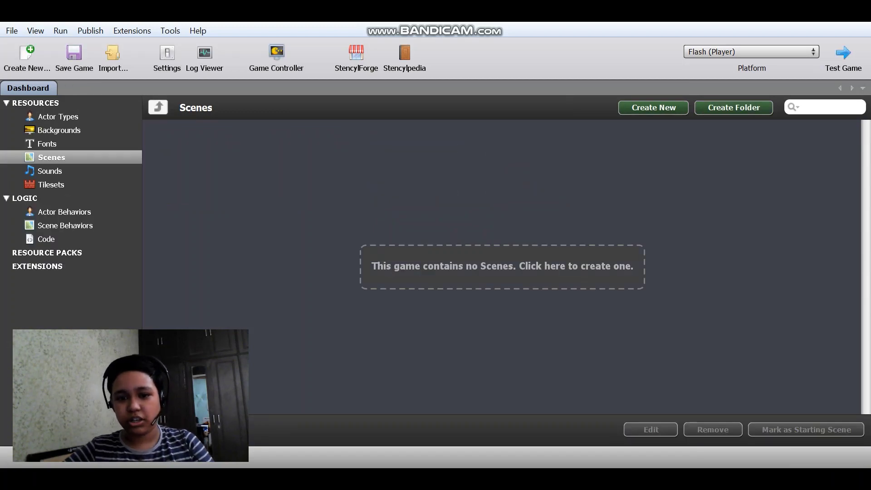
Step: Create a new scene named Scene1 with a solid orange background color
left_click(503, 267)
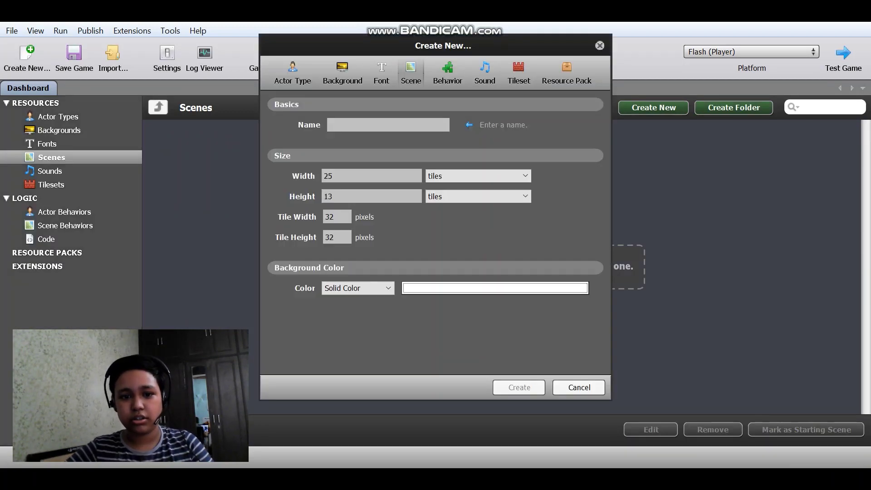
type("Scene1")
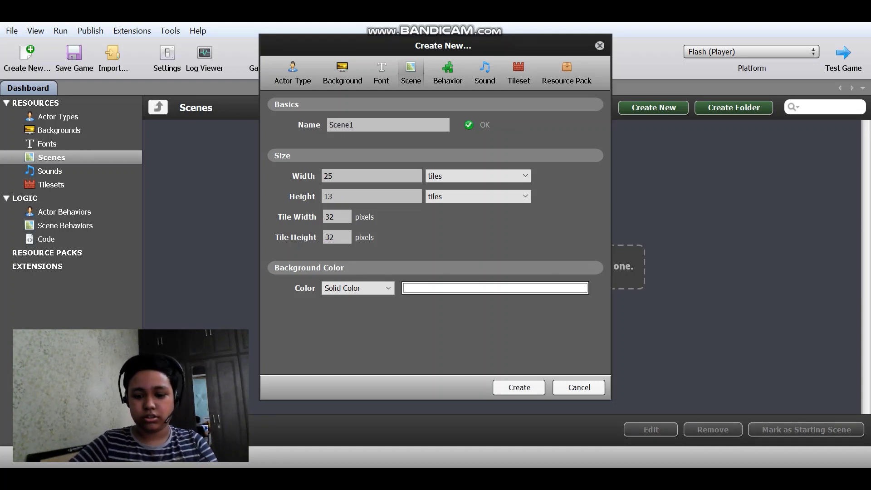
type(")")
key("BackSpace")
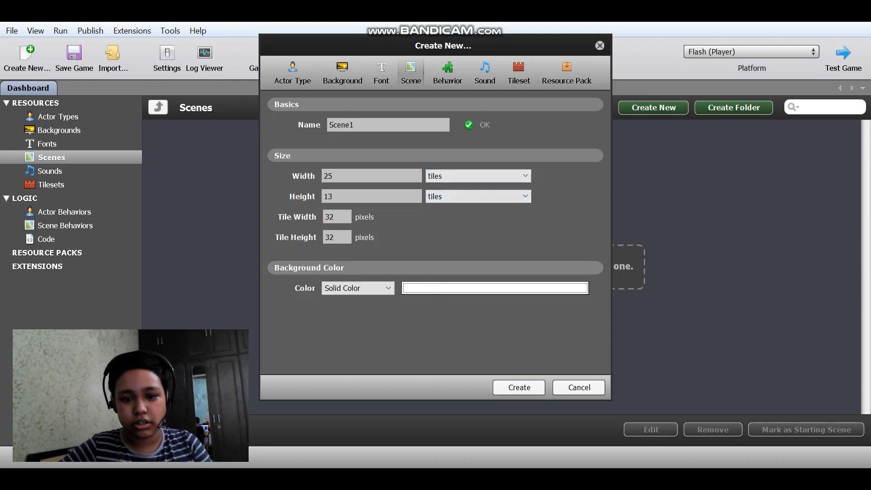
left_click(495, 289)
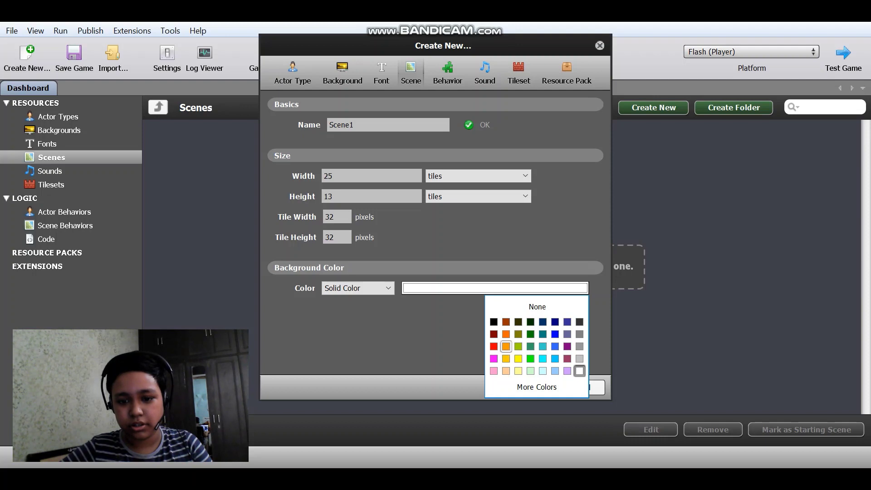
left_click(506, 346)
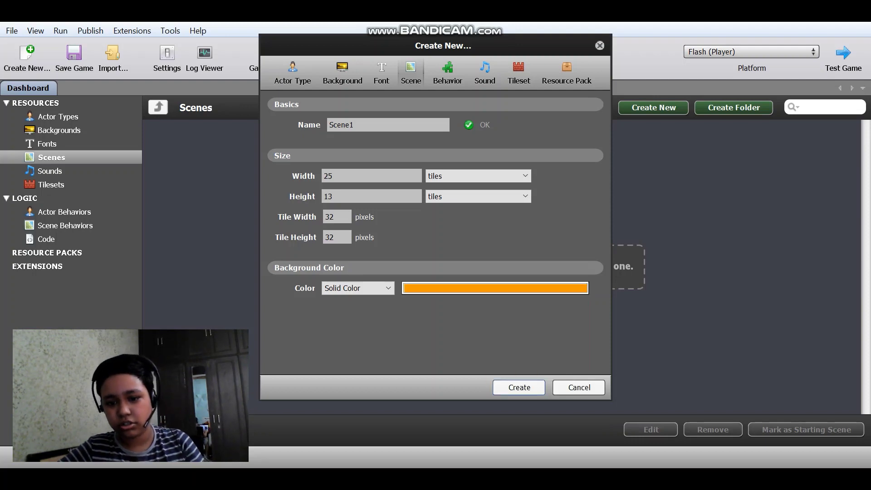
key("Return")
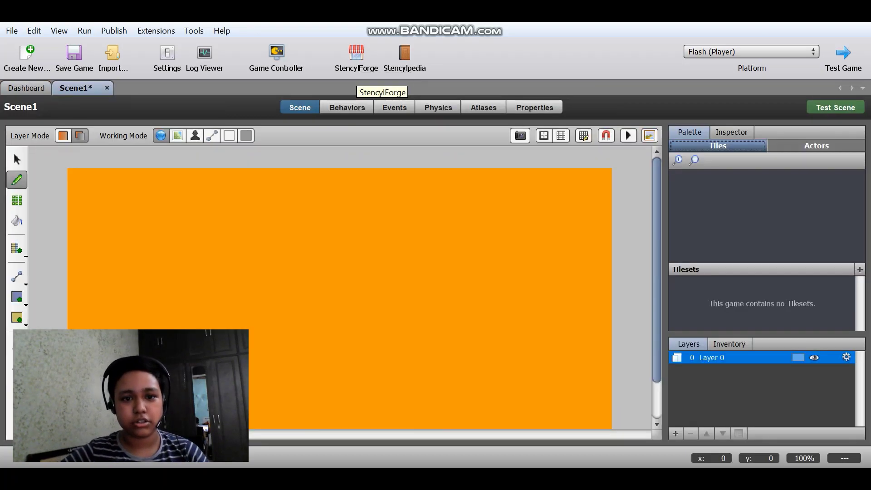
Step: Download the Detailed Top Down Blocks tileset from StencylForge
left_click(356, 56)
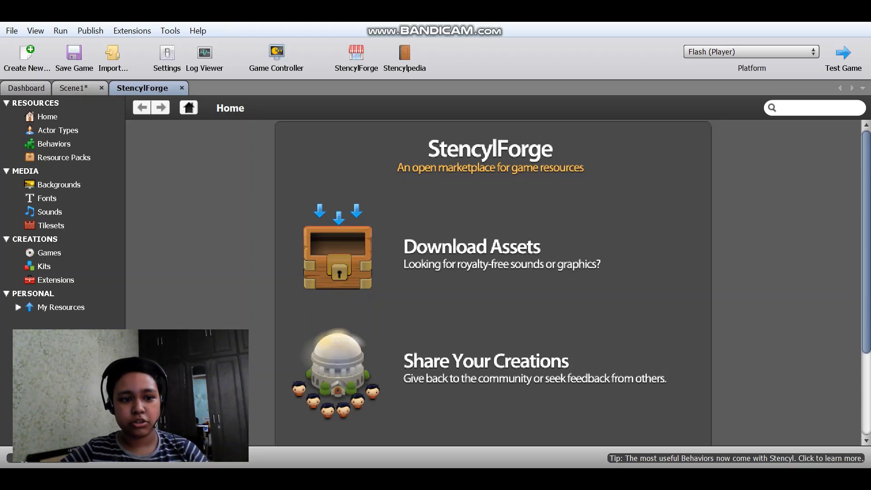
left_click(52, 225)
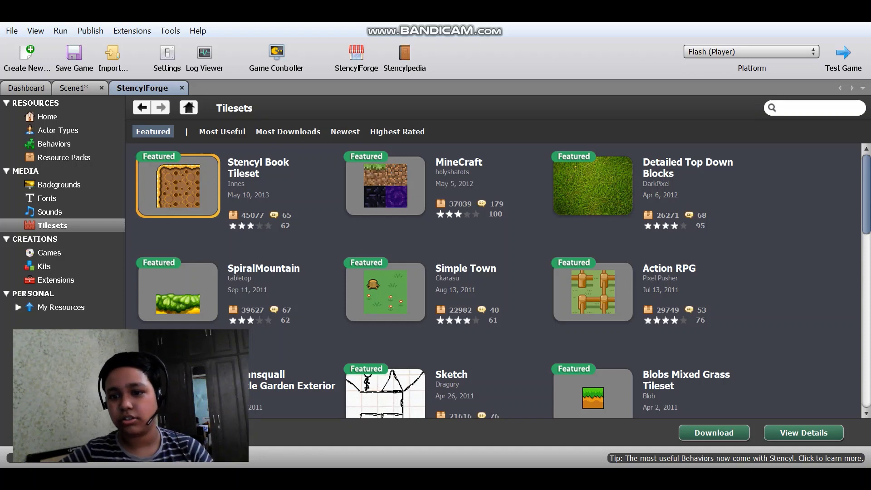
left_click(592, 186)
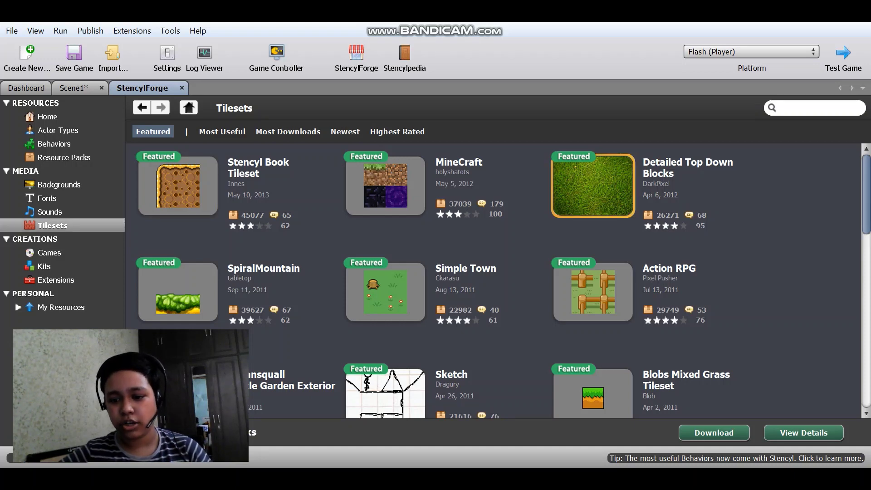
left_click(714, 433)
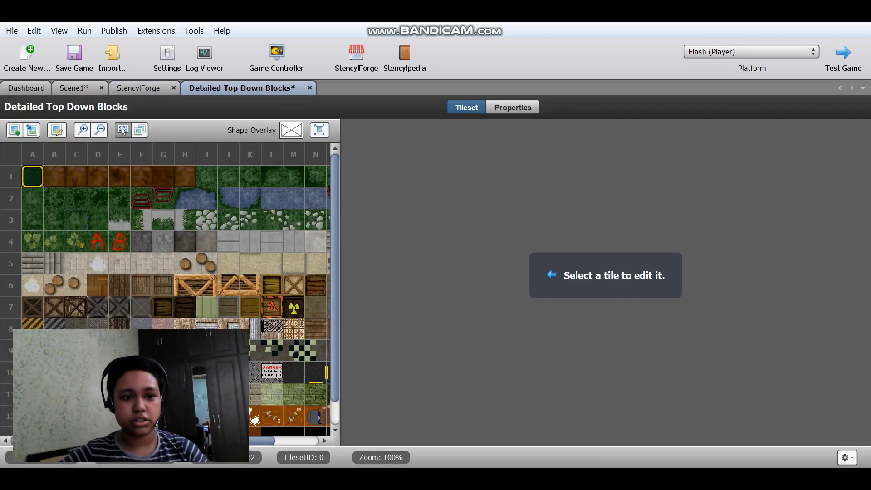
Step: Download the Stencyl Book Croc actor type from StencylForge
left_click(139, 88)
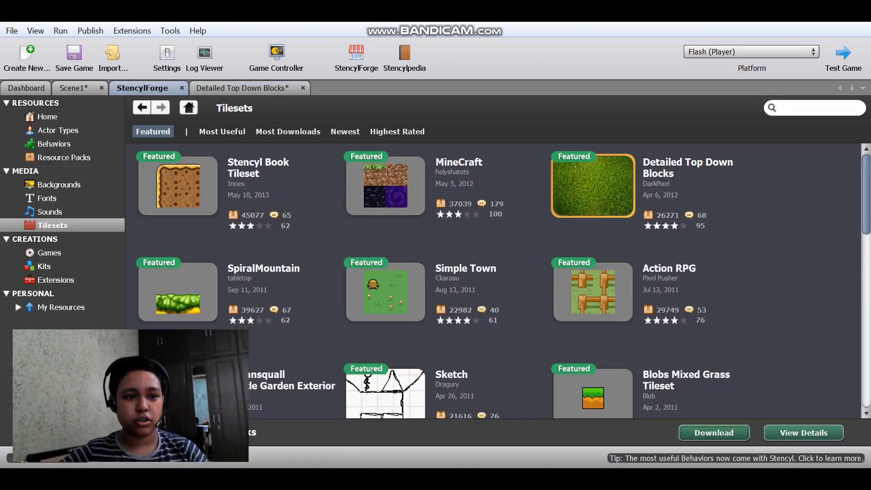
left_click(59, 130)
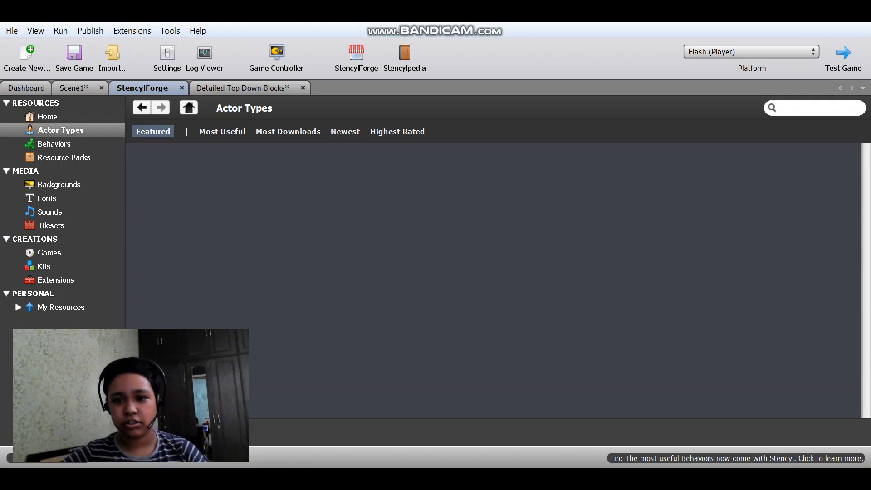
scroll(499, 282, "down", 4)
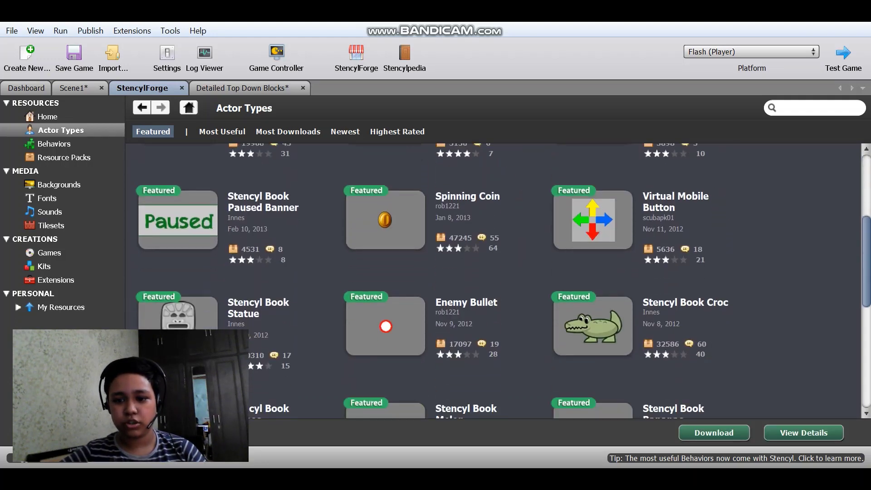
scroll(499, 281, "down", 1)
left_click(593, 286)
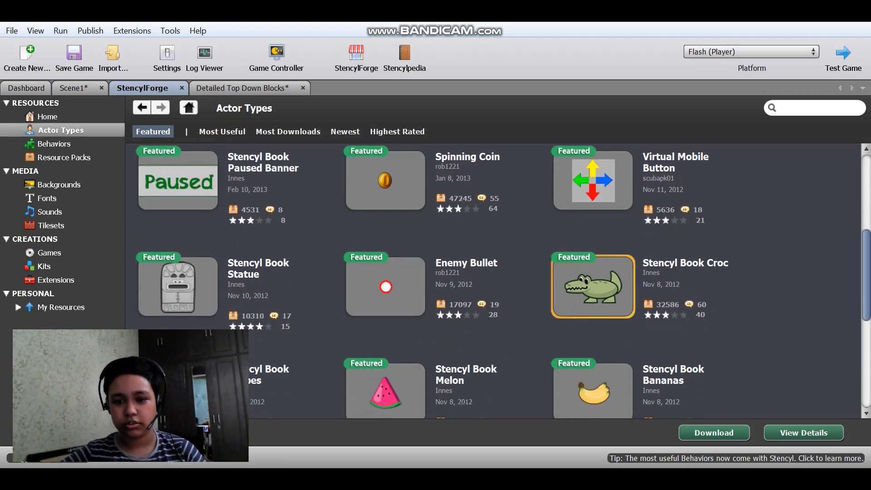
left_click(714, 433)
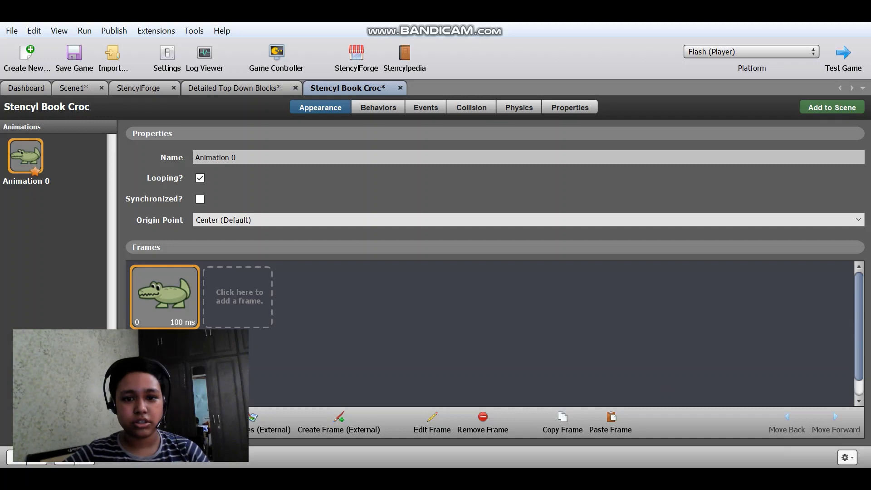
Step: Paint the two lowest rows of Scene1 with the plain gray tile to form the ground
left_click(74, 88)
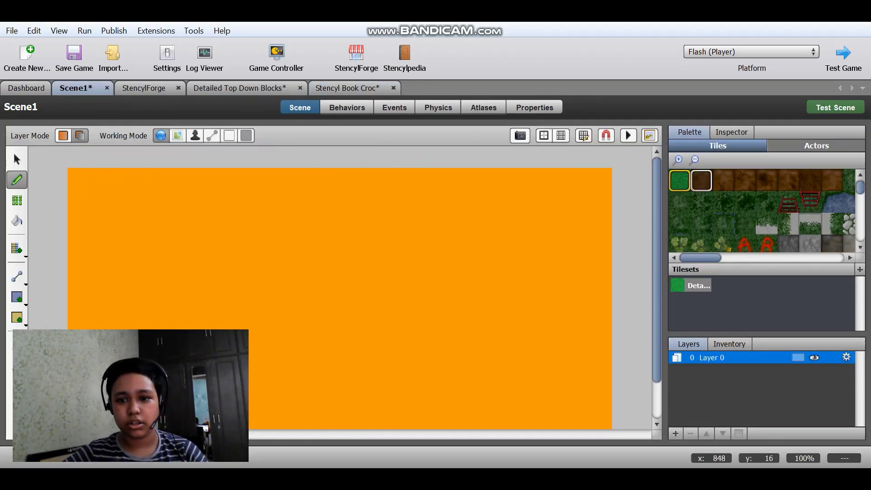
scroll(645, 179, "down", 3)
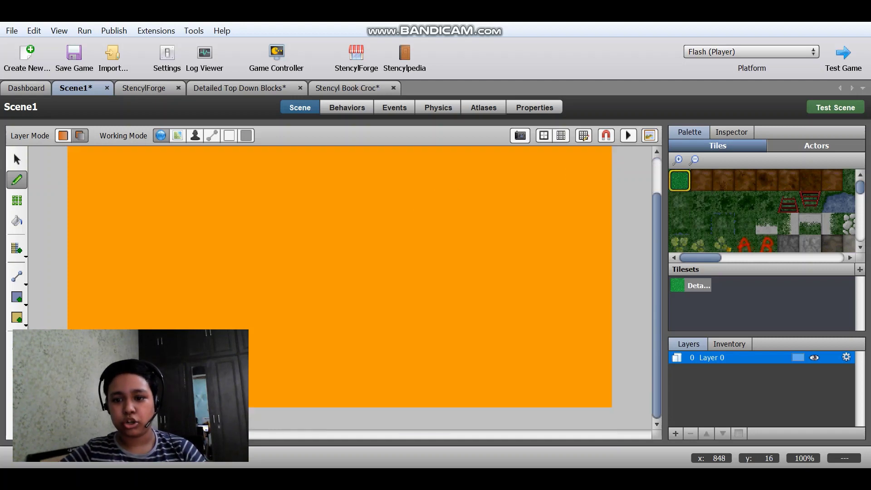
scroll(744, 230, "down", 5)
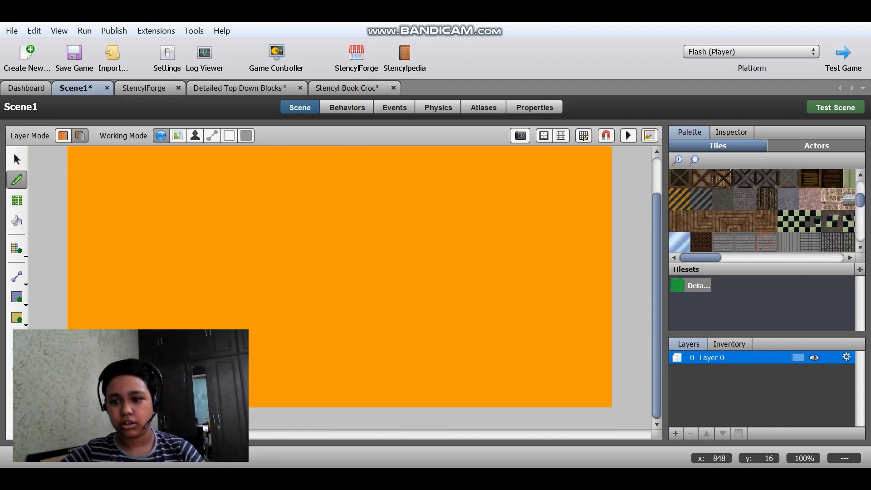
left_click(700, 231)
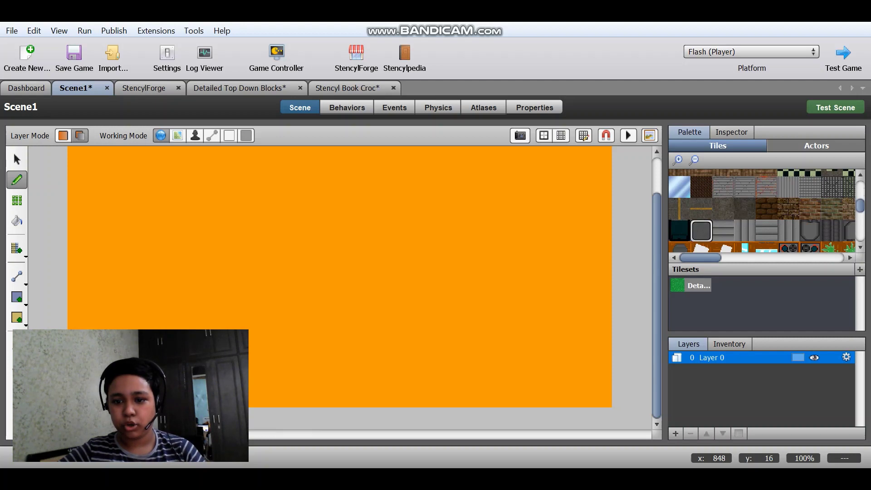
left_click_drag(601, 397, 187, 396)
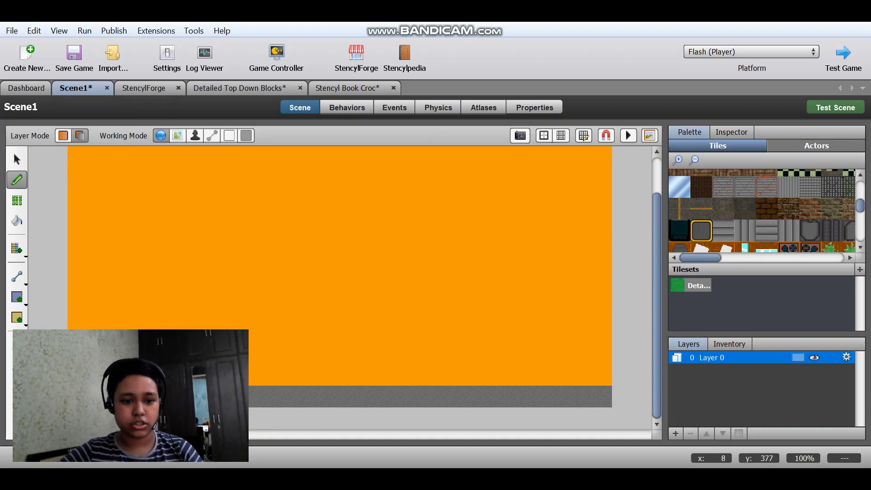
left_click_drag(173, 370, 622, 375)
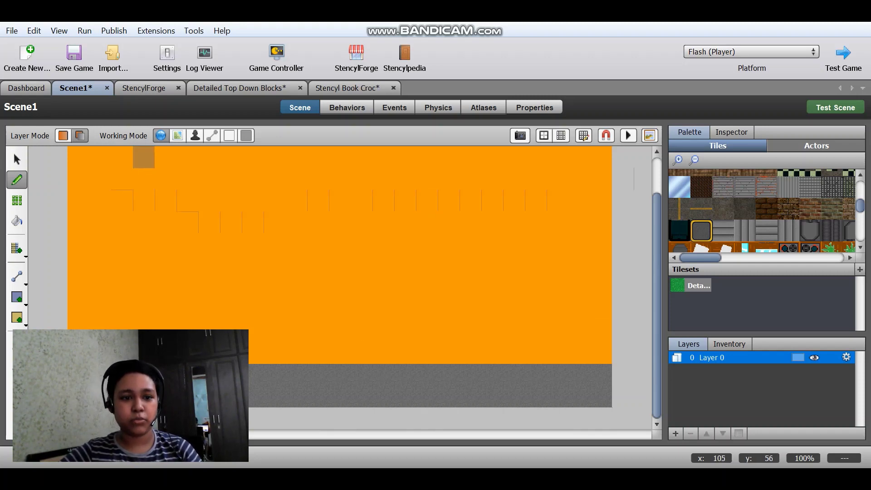
Step: Scatter single plain gray tiles across the orange area above the ground as floating platforms
left_click(318, 266)
left_click(187, 266)
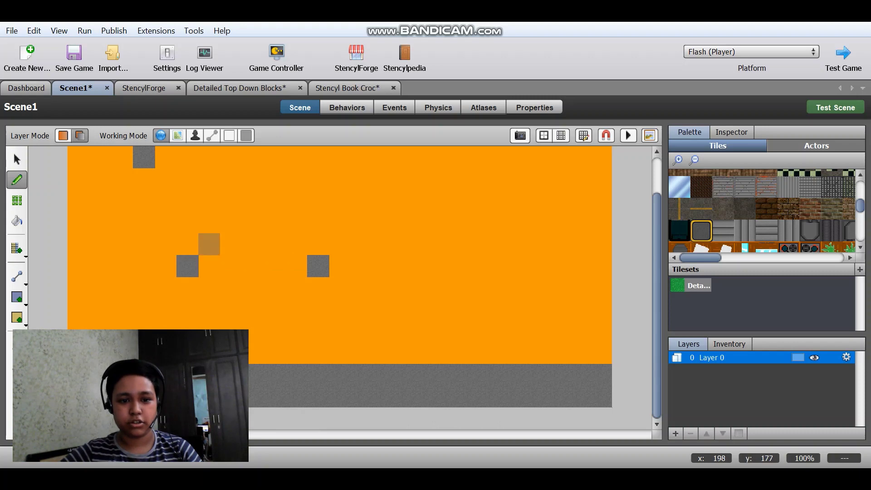
left_click(362, 157)
left_click(579, 309)
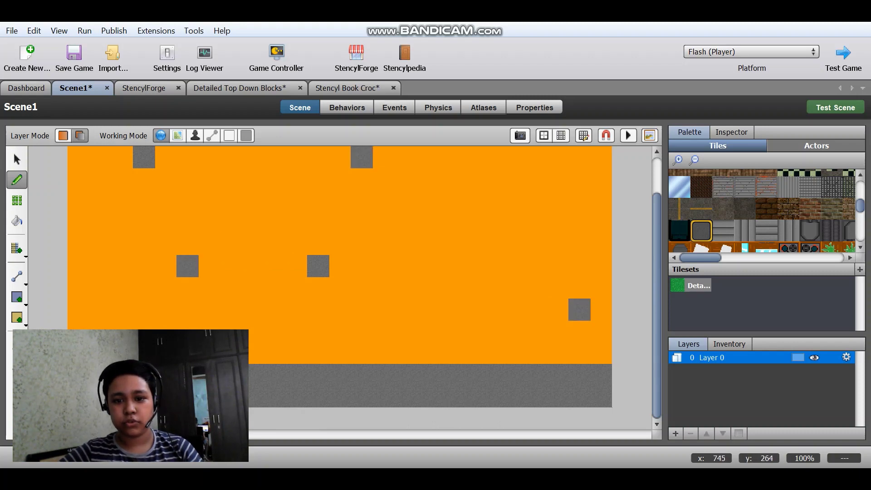
left_click(514, 157)
left_click(427, 288)
left_click(231, 178)
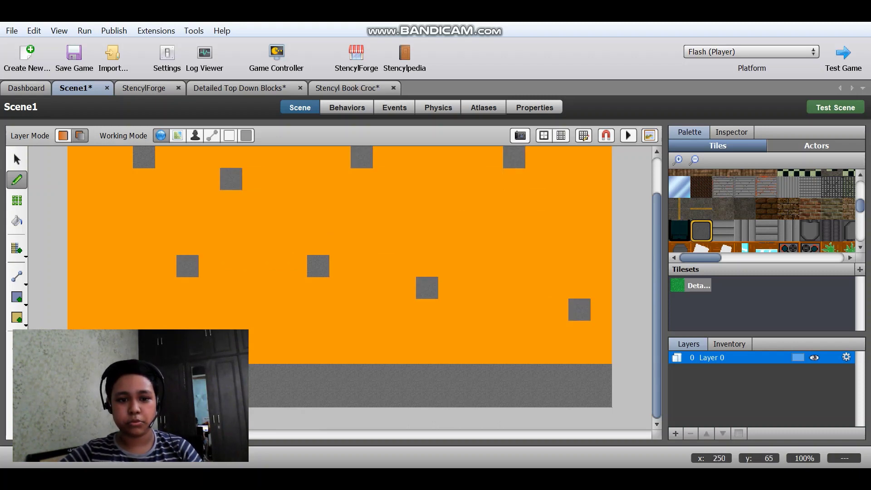
left_click(100, 309)
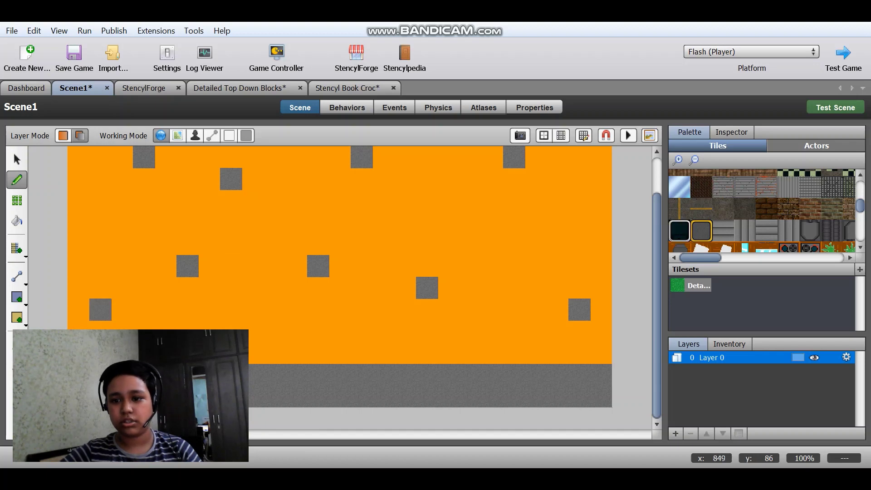
Step: Place one Stencyl Book Croc actor in Scene1, in mid-air among the floating gray tiles
scroll(374, 282, "up", 1)
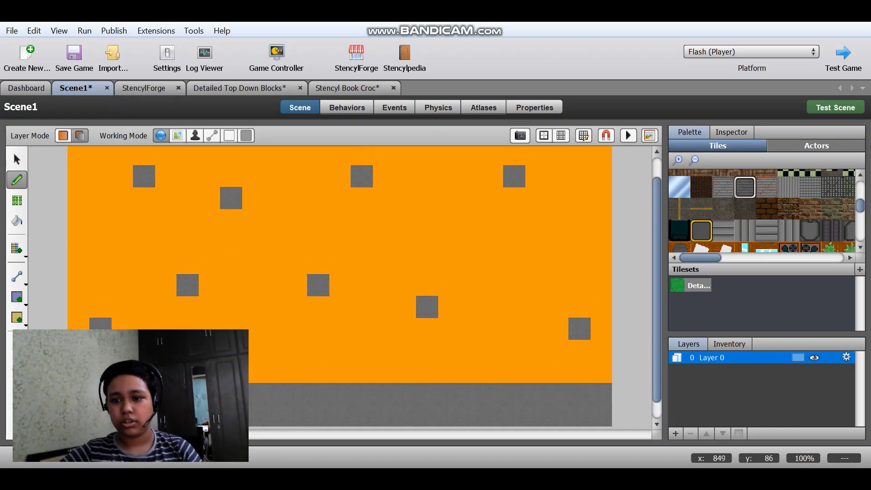
left_click(816, 145)
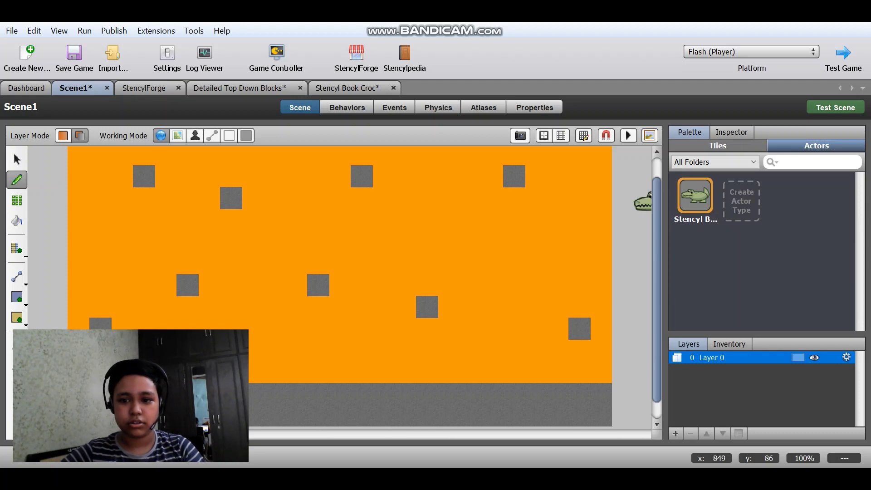
left_click(346, 224)
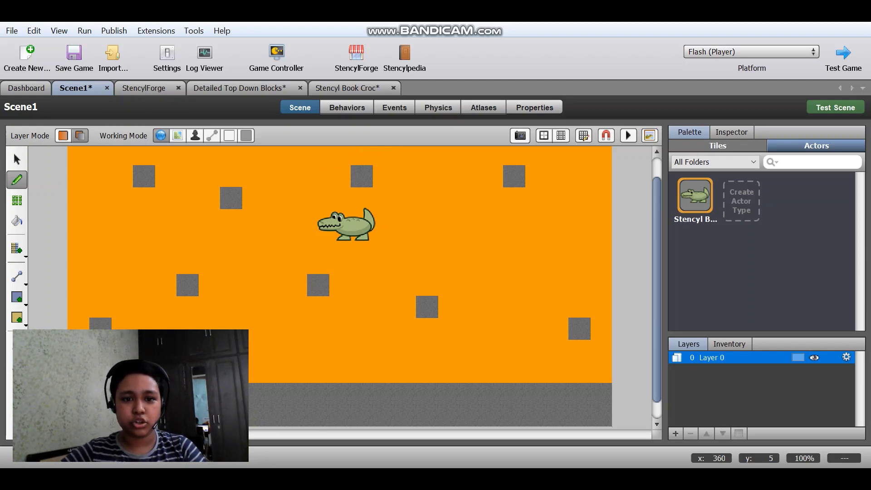
Step: Add a When Updating event to the Stencyl Book Croc actor type
left_click(347, 88)
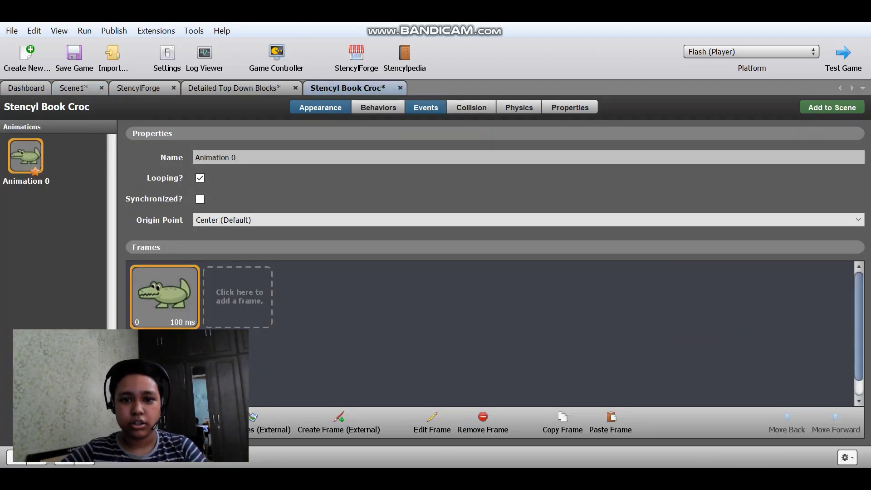
left_click(426, 107)
left_click(34, 126)
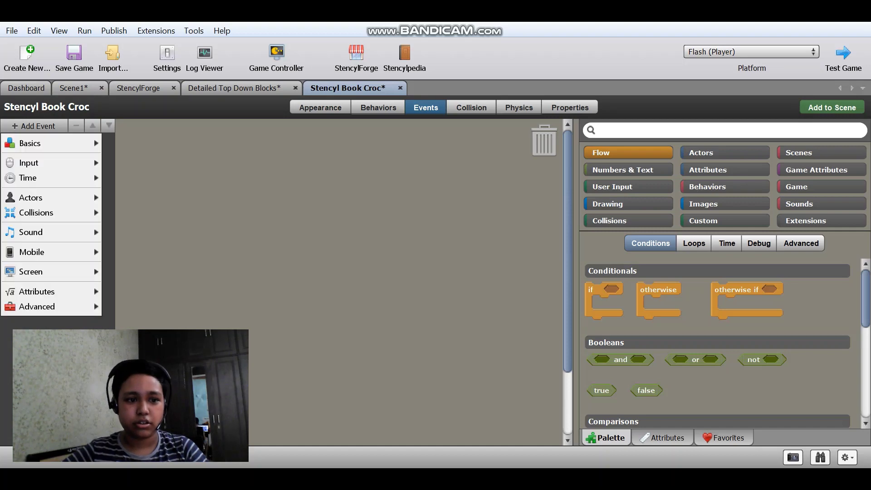
mouse_move(51, 143)
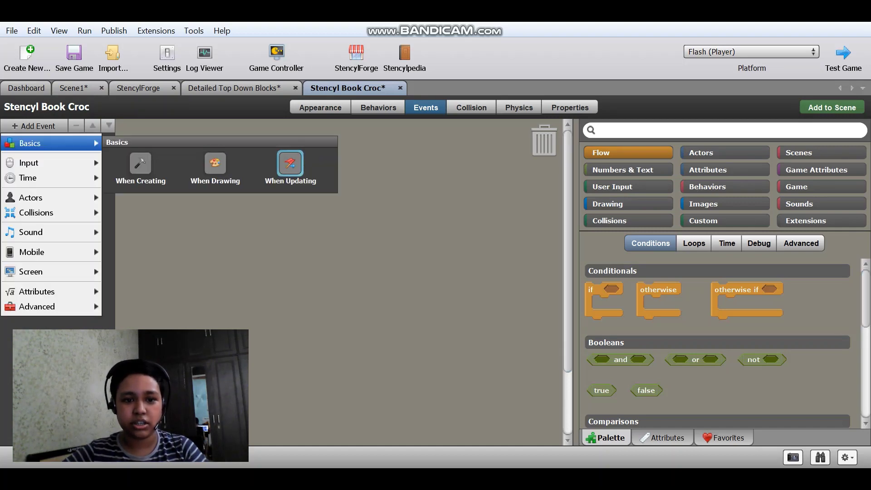
left_click(291, 164)
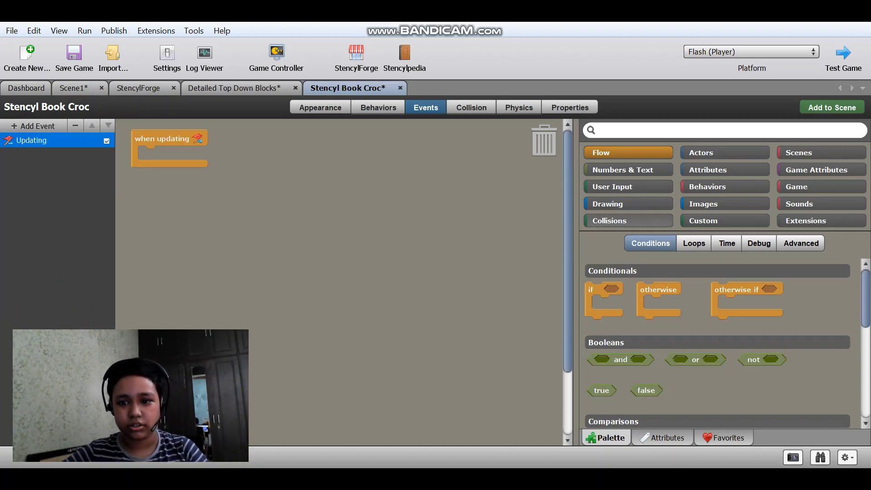
Step: Add two speed-setting blocks to the when updating event, setting x-speed to 0 and y-speed to 0 for Self
left_click(724, 153)
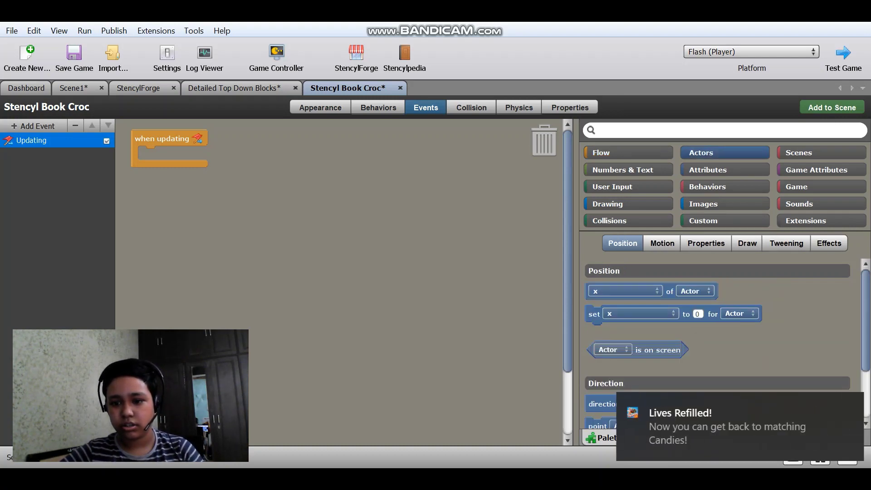
left_click(662, 243)
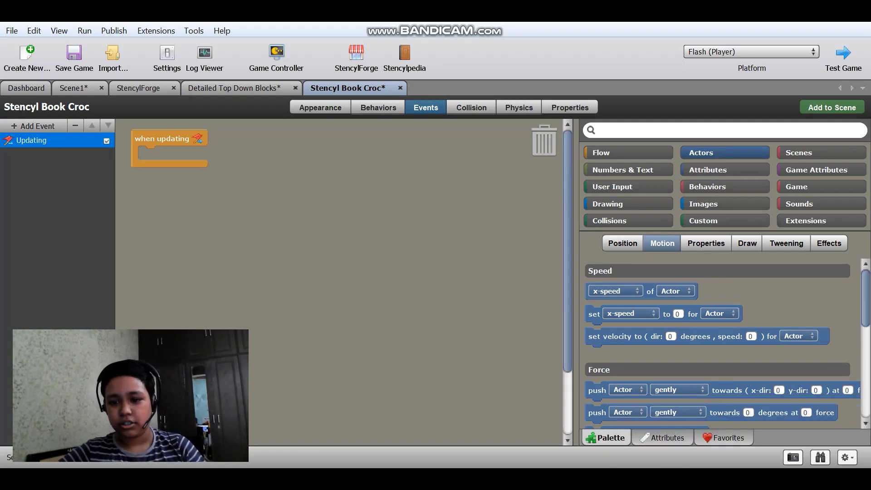
left_click_drag(595, 313, 148, 156)
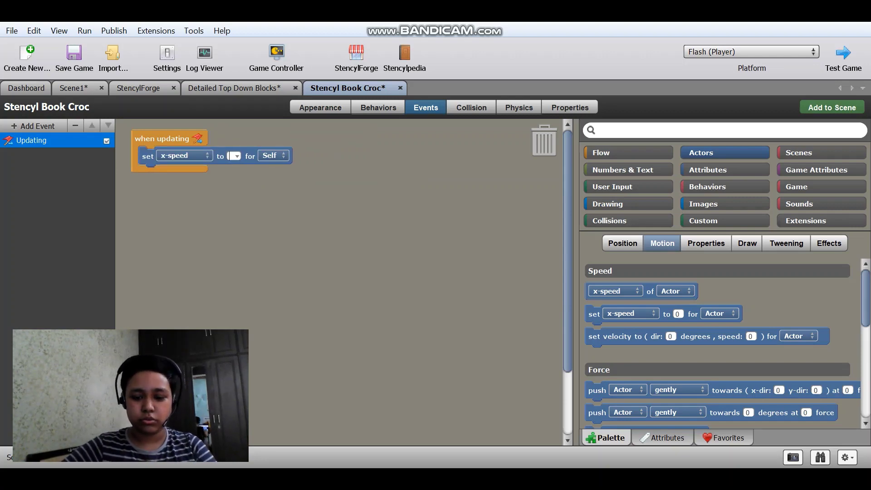
type("0")
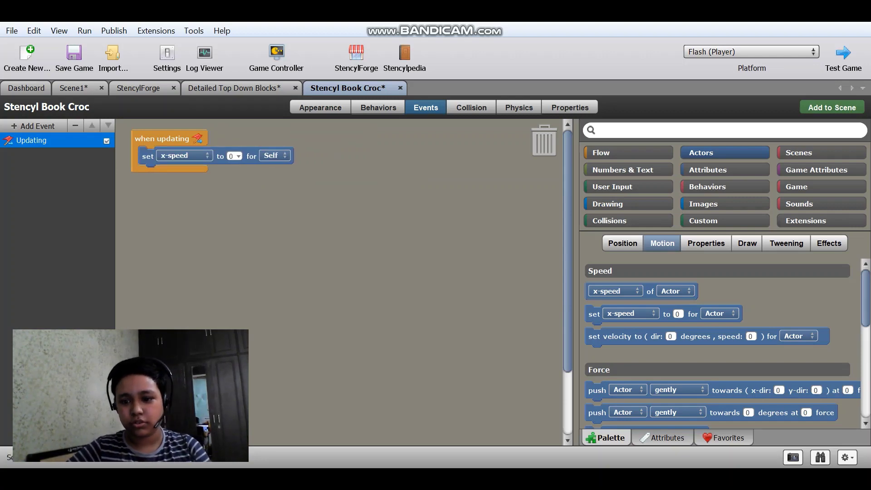
left_click_drag(594, 313, 148, 174)
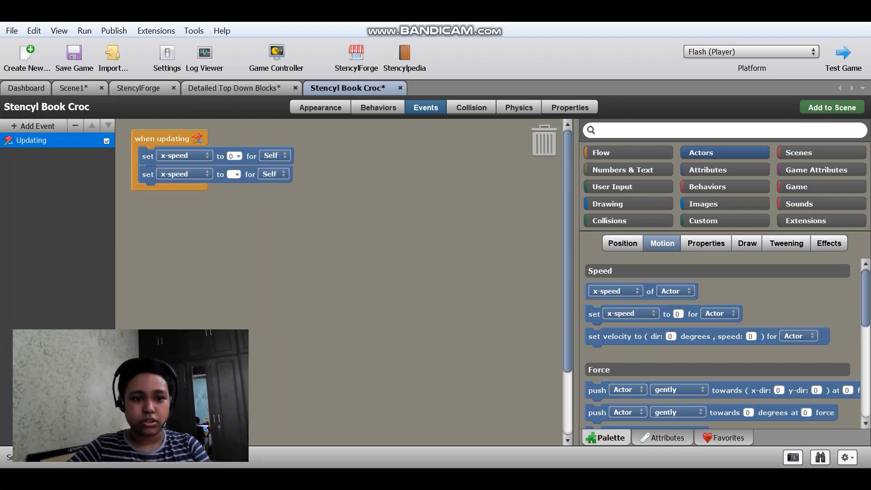
left_click(184, 174)
left_click(182, 188)
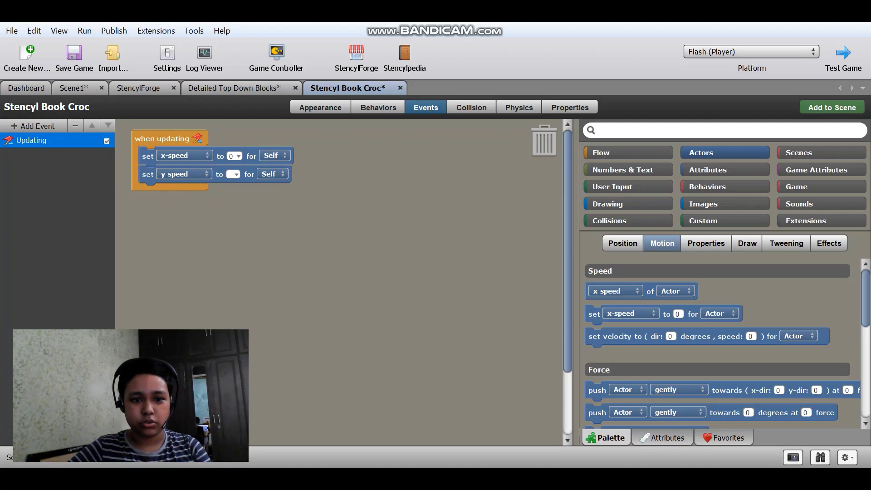
type("0")
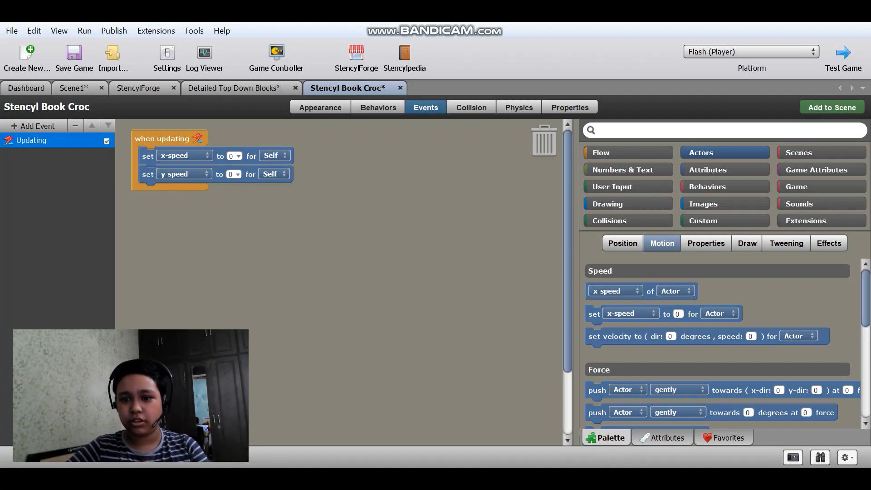
Step: Add an if block followed by three otherwise if blocks below the speed blocks in the when updating event
left_click(629, 153)
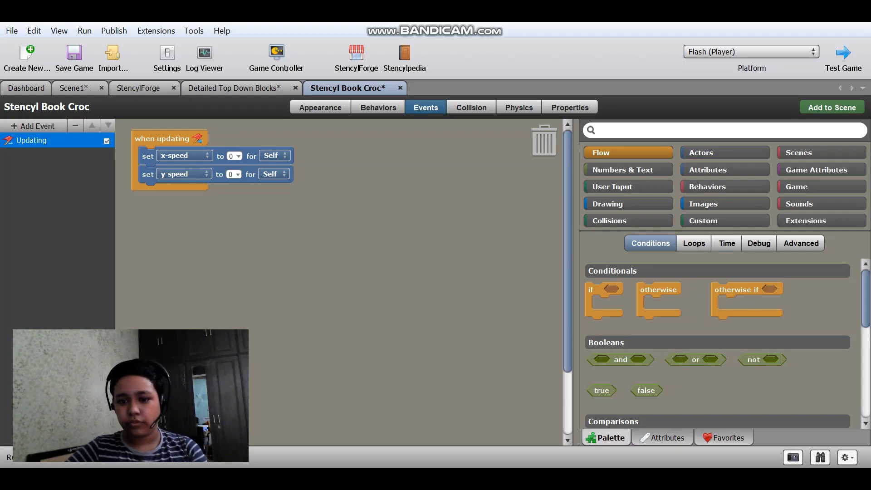
left_click_drag(589, 289, 144, 190)
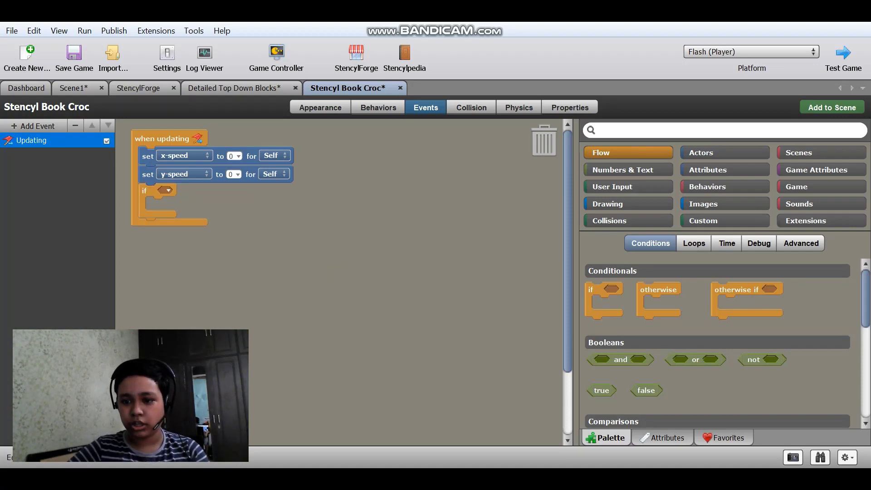
left_click_drag(735, 289, 163, 228)
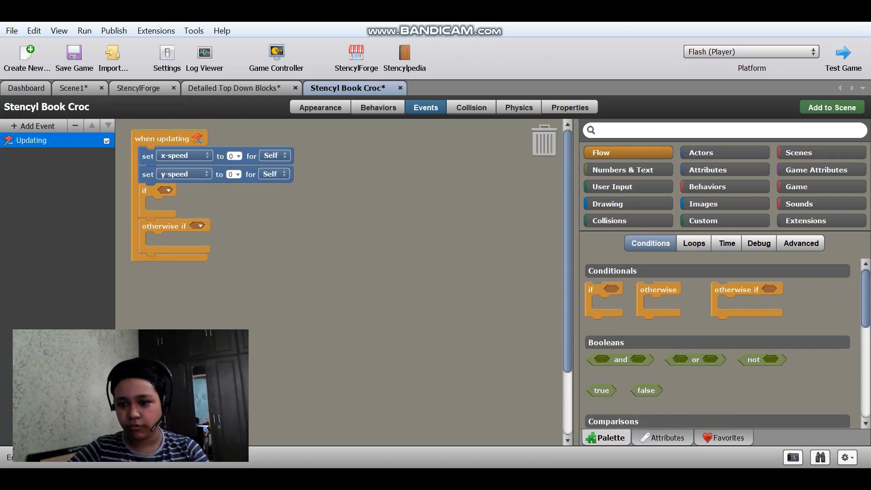
left_click_drag(735, 289, 164, 262)
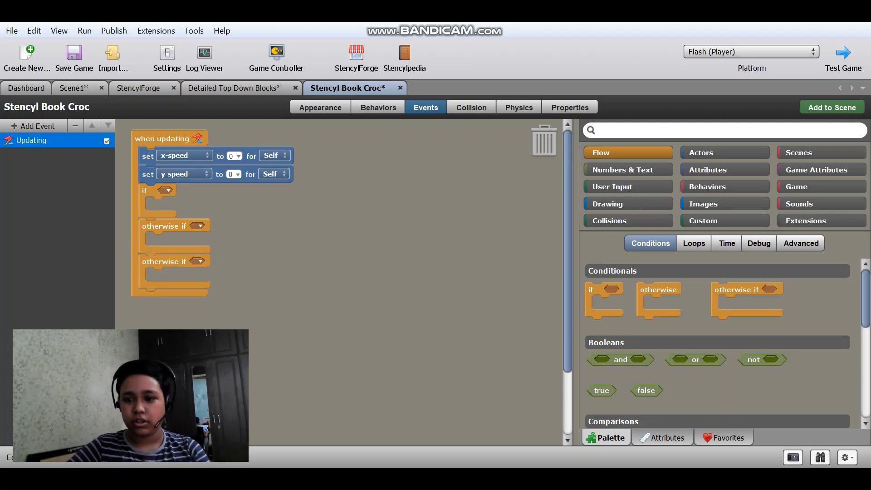
left_click_drag(735, 290, 164, 297)
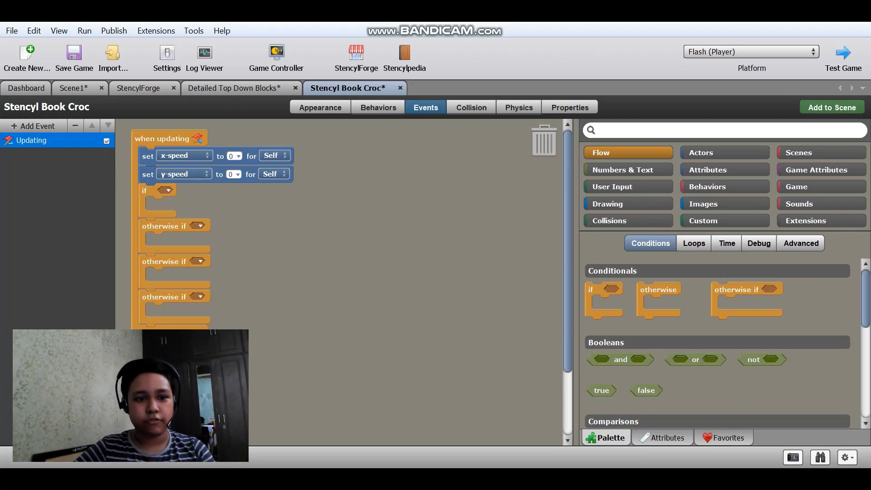
Step: Set the if block's condition to the keyboard check that the right control is down
left_click(168, 190)
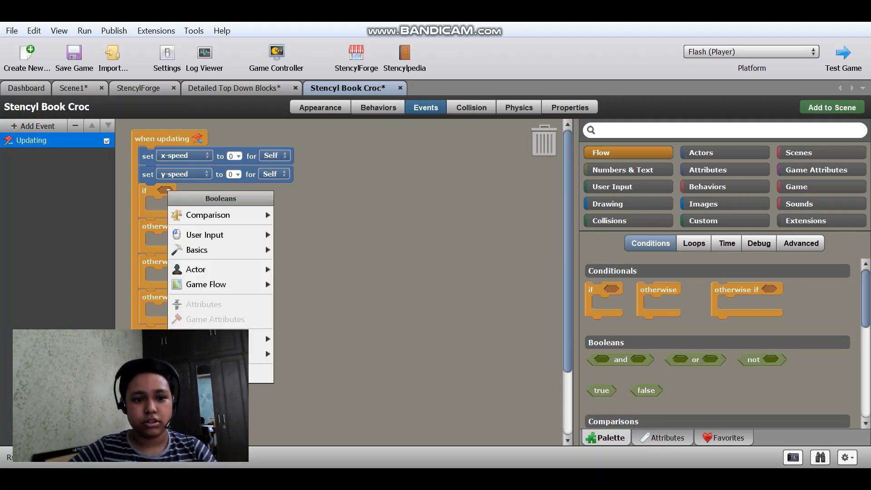
mouse_move(204, 234)
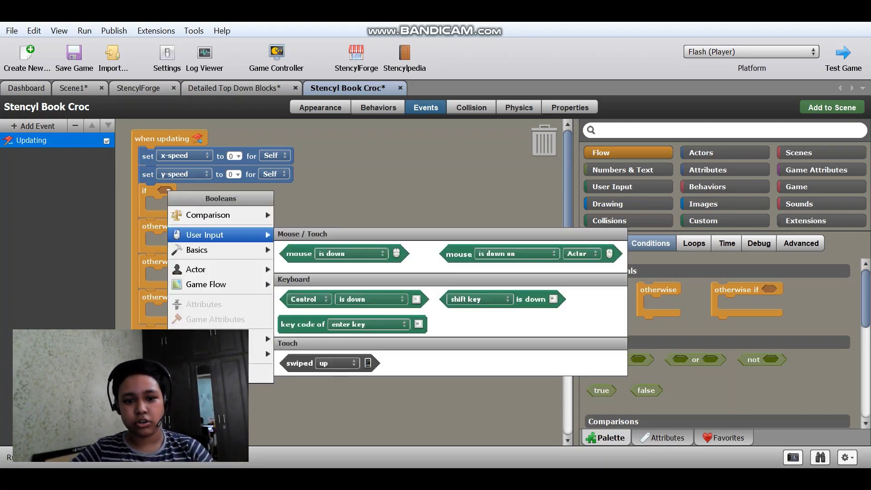
left_click(317, 299)
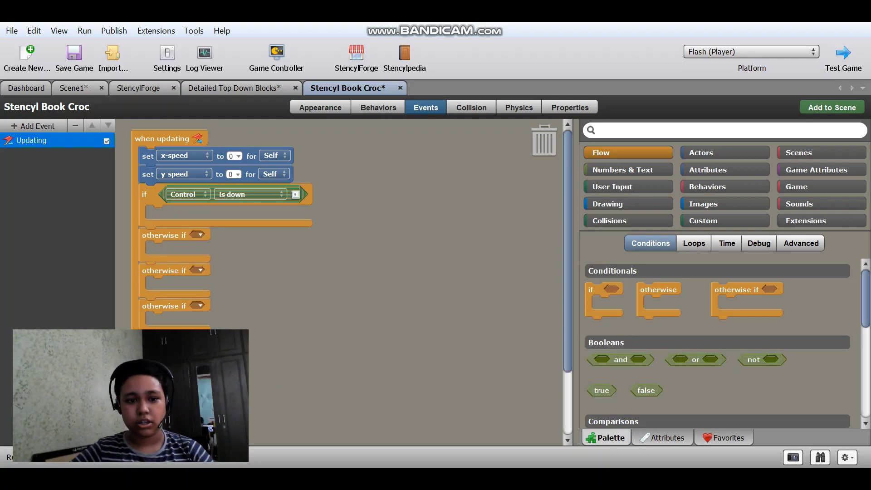
left_click(250, 195)
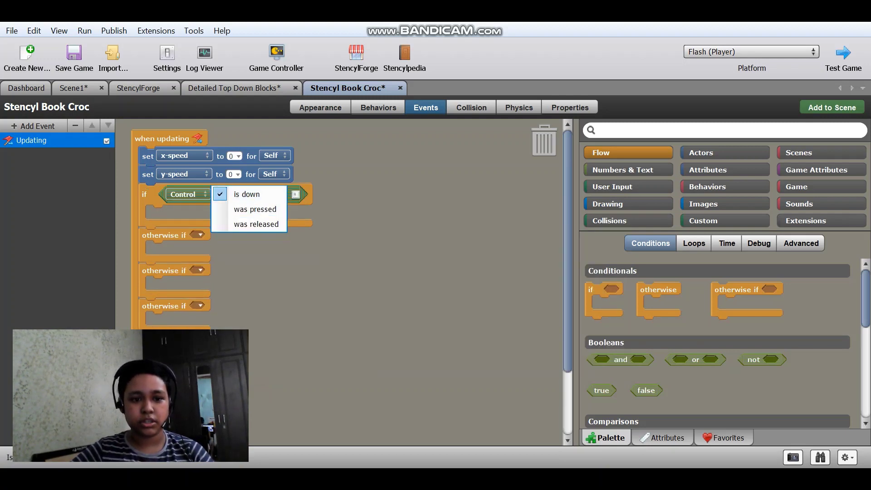
left_click(187, 194)
left_click(267, 195)
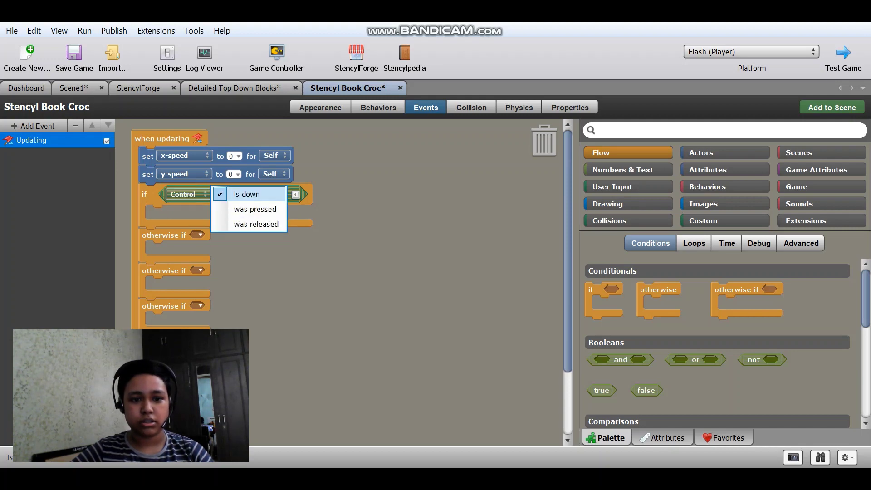
left_click(252, 194)
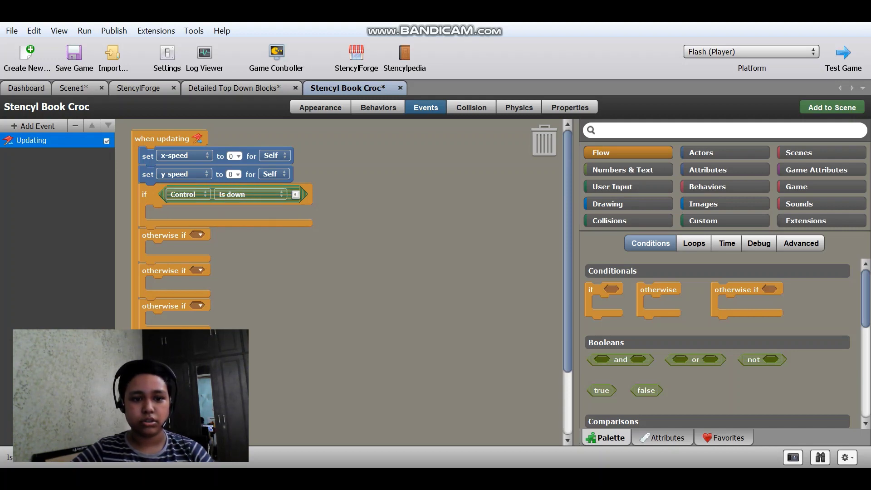
left_click(188, 195)
left_click(210, 194)
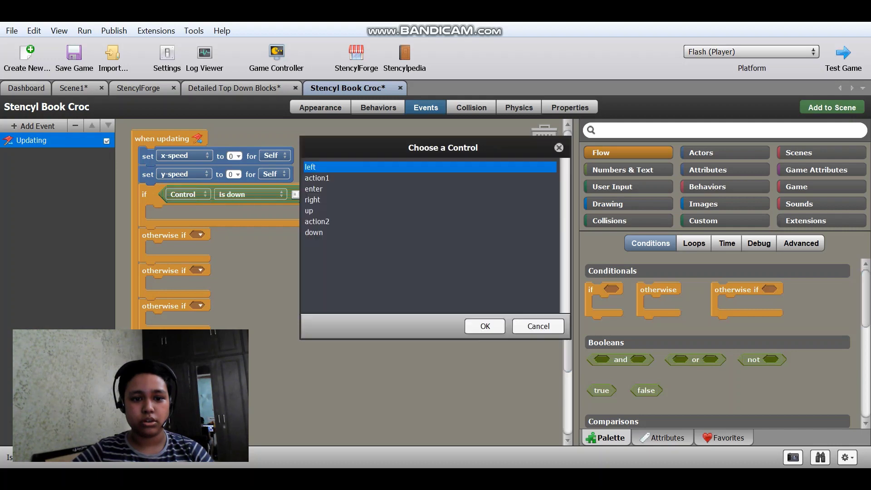
left_click(313, 200)
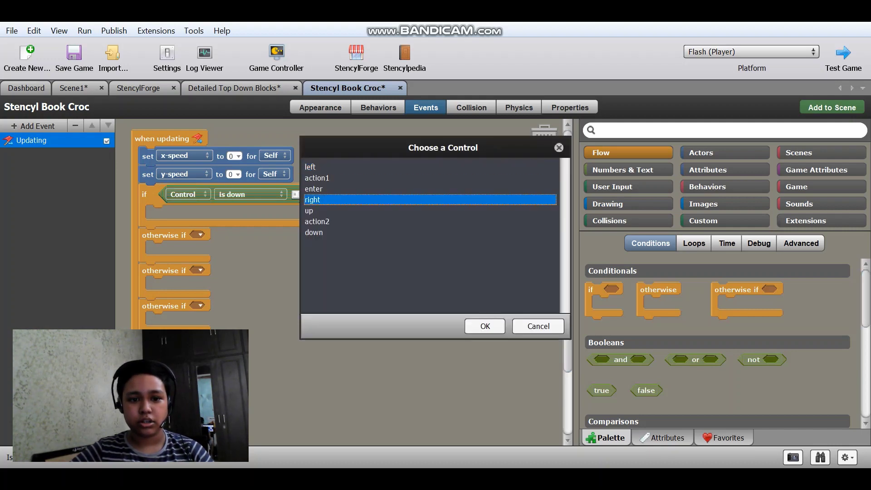
left_click(485, 326)
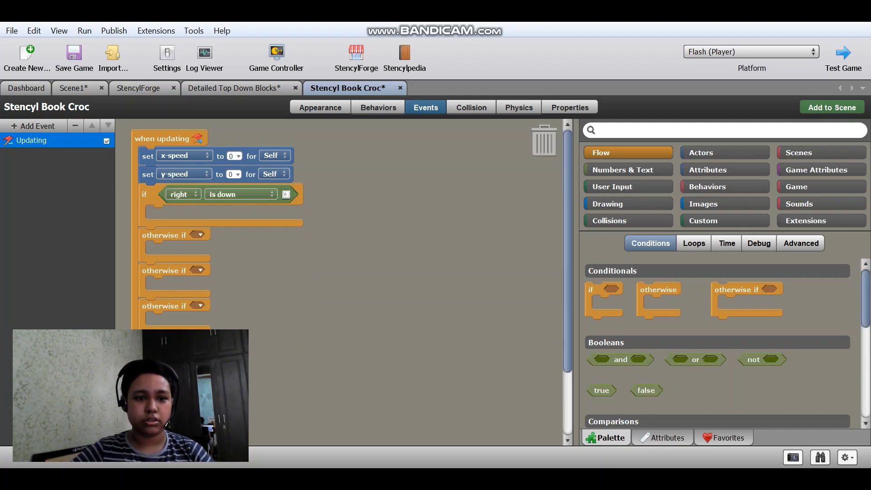
Step: Set the three otherwise if conditions to check that the left, up and down controls are down, in that order
left_click(200, 234)
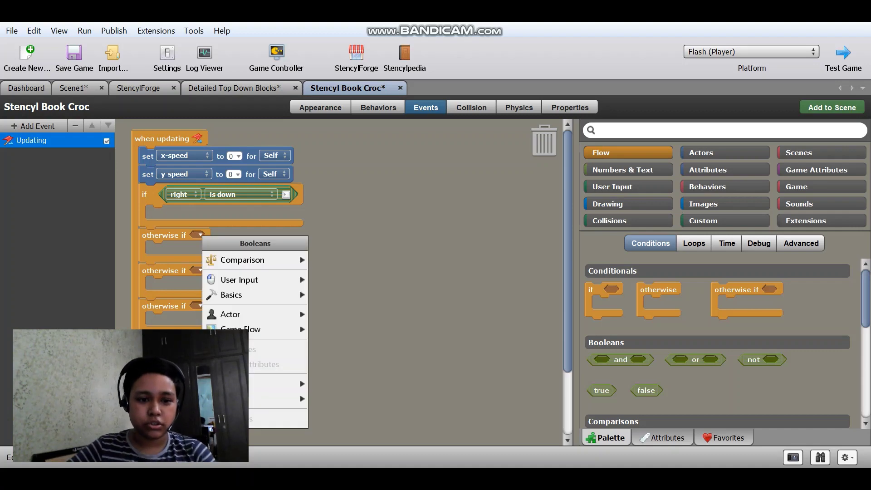
mouse_move(239, 279)
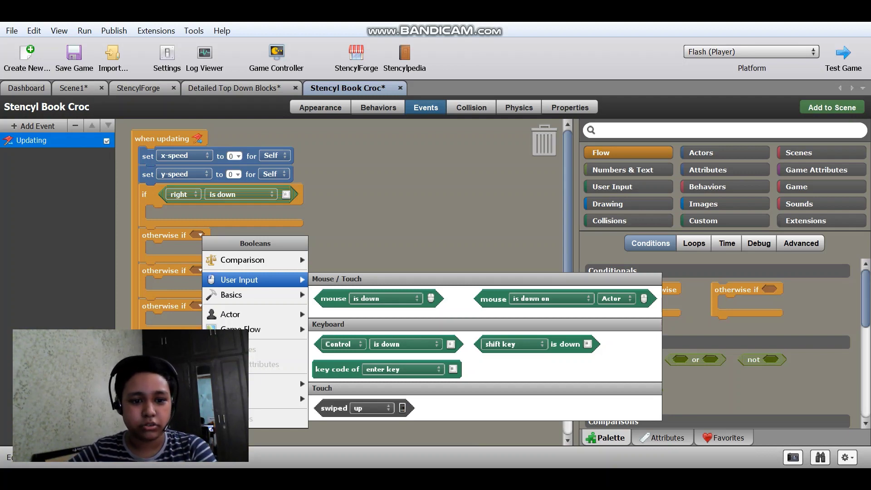
left_click(338, 344)
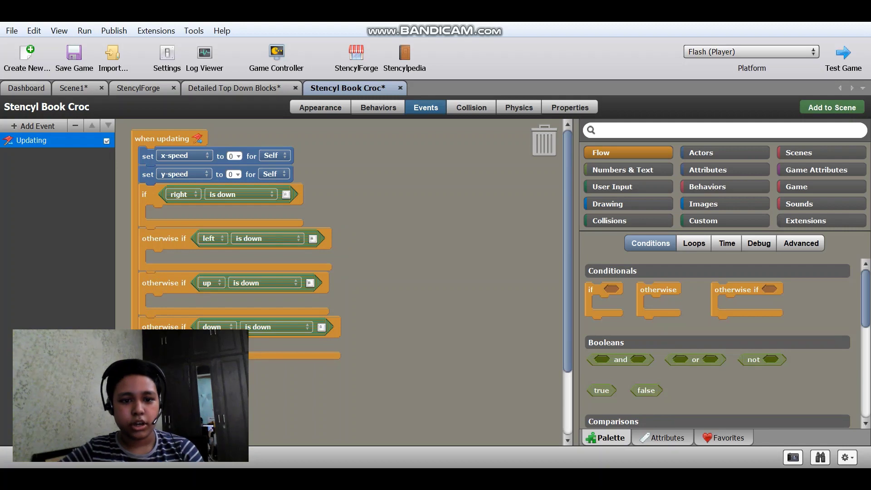
Step: Place a set x-speed block for Self inside each of the four right, left, up and down branches
scroll(345, 282, "down", 2)
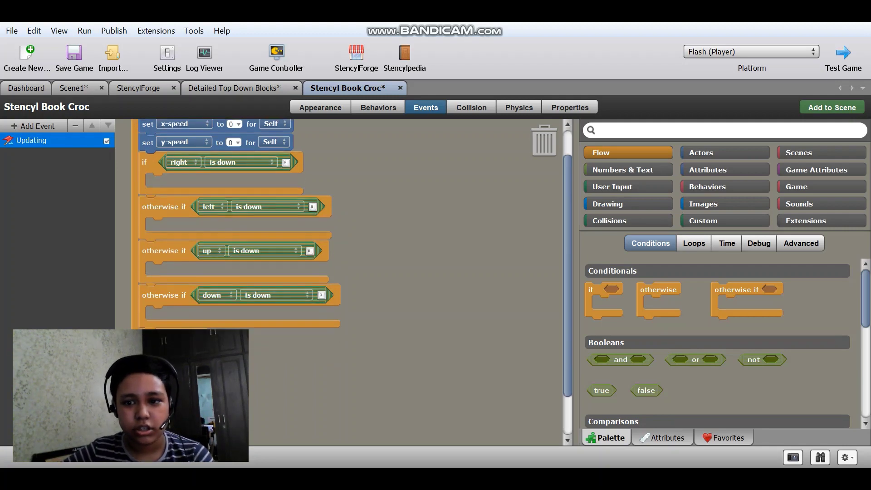
left_click(724, 153)
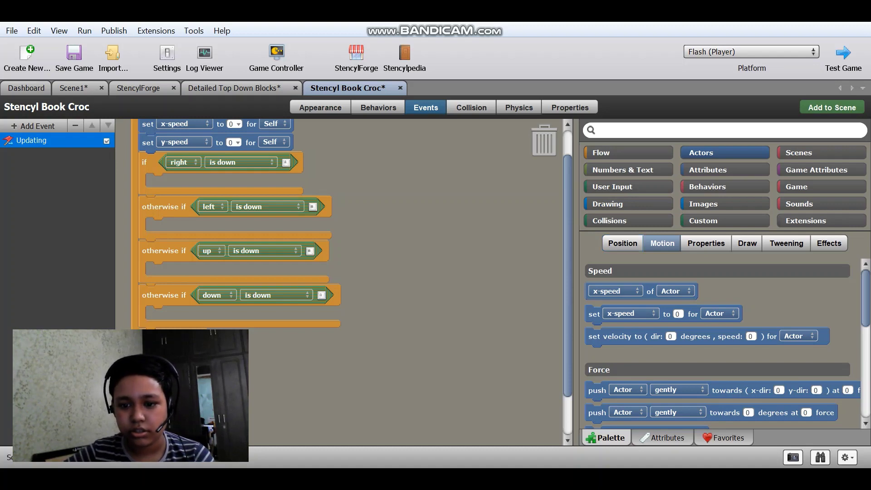
left_click_drag(592, 313, 158, 182)
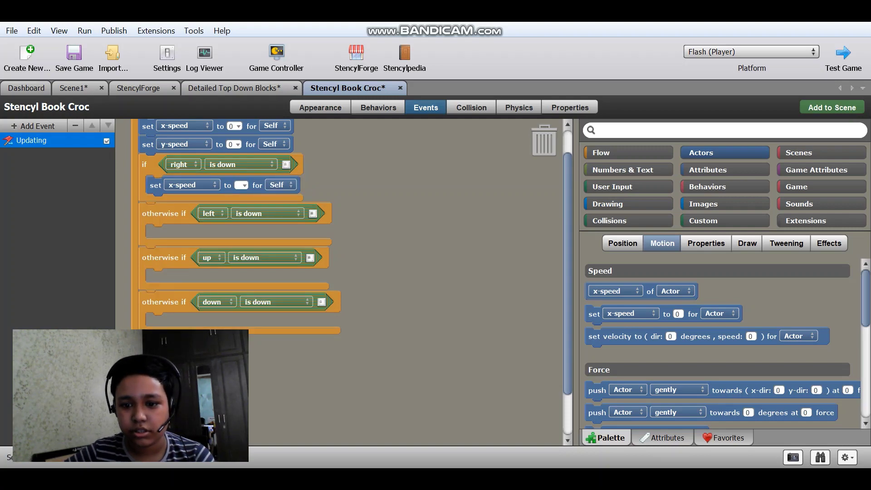
left_click_drag(592, 314, 158, 232)
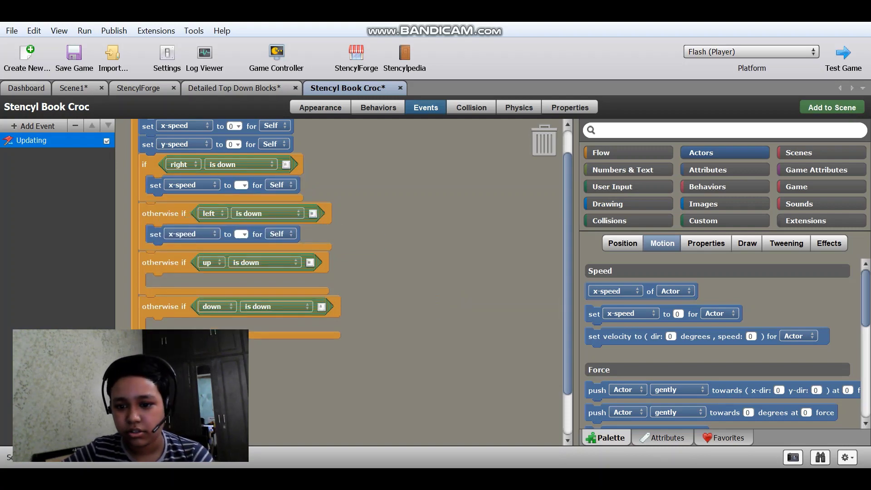
left_click_drag(592, 313, 156, 281)
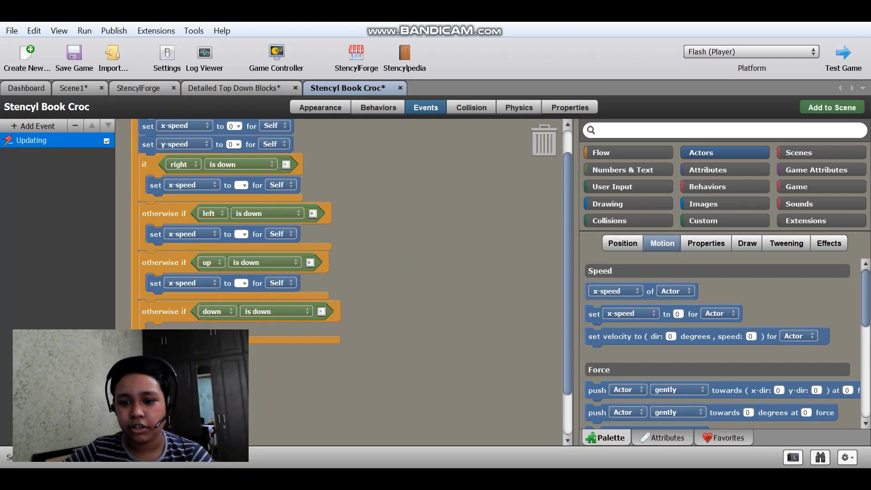
left_click_drag(593, 313, 157, 332)
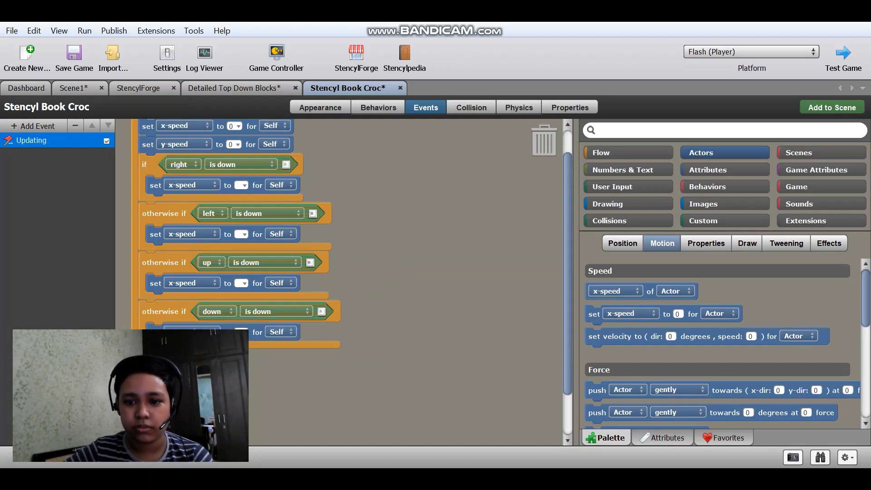
Step: Change the speed blocks in the up and down branches to set y-speed, keeping x-speed for right and left
scroll(156, 332, "down", 3)
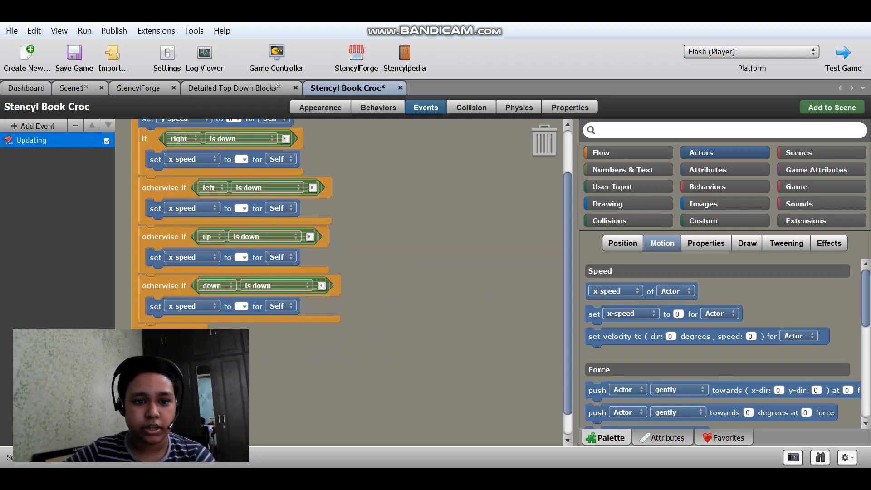
left_click(190, 159)
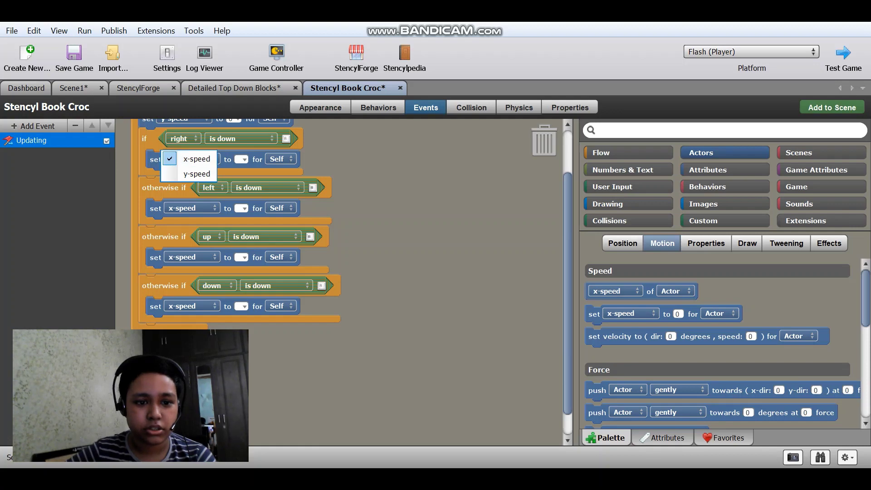
left_click(190, 208)
left_click(191, 257)
left_click(196, 272)
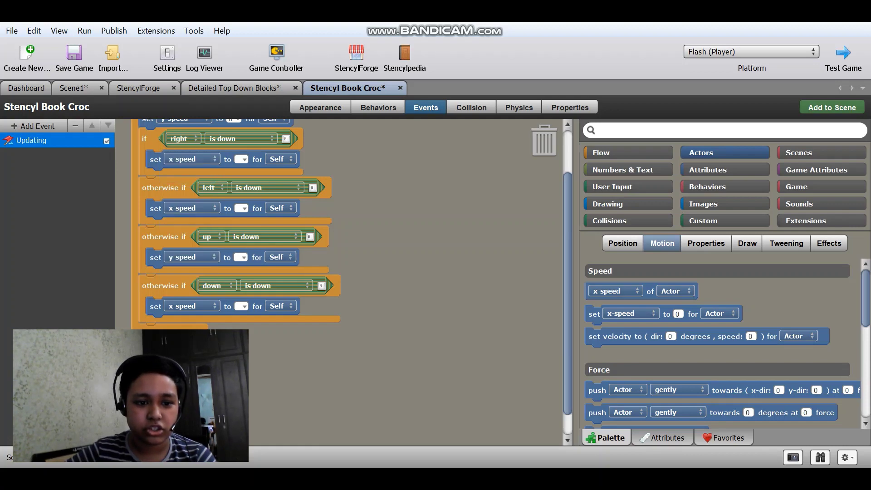
left_click(190, 306)
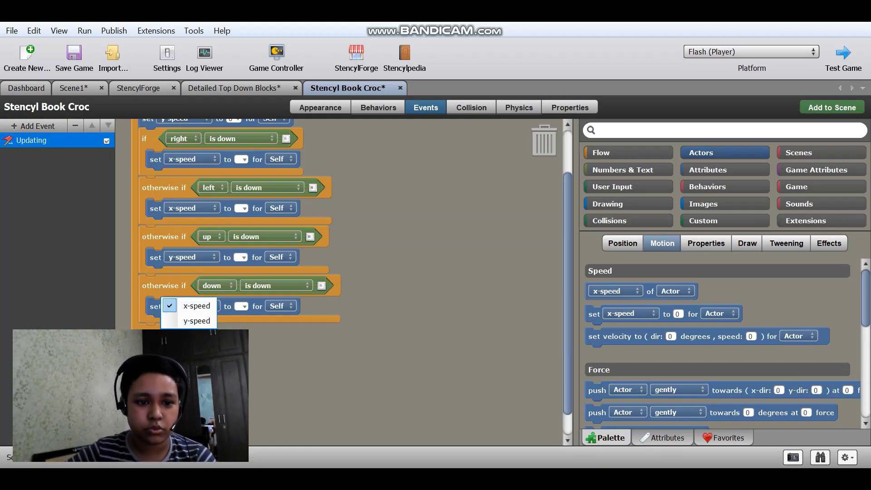
left_click(196, 320)
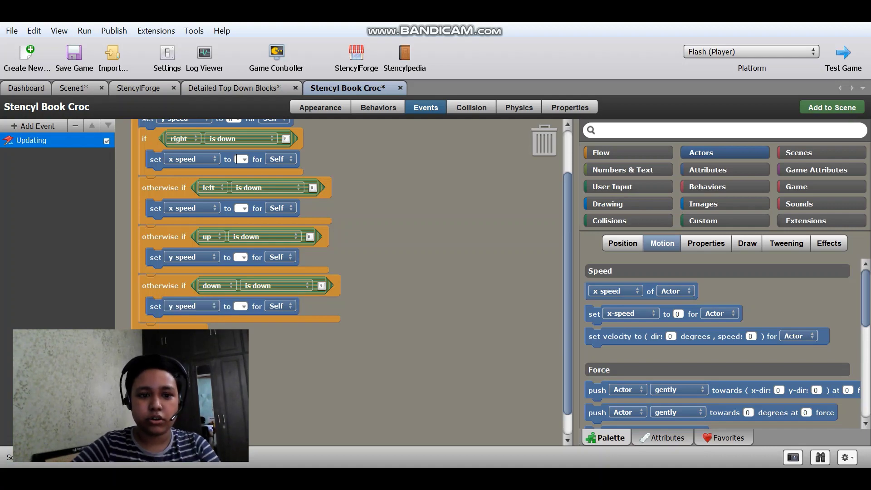
Step: Set the x-speed to 20 for right and -20 for left, and the y-speed to -20 for up and 20 for down
type("20")
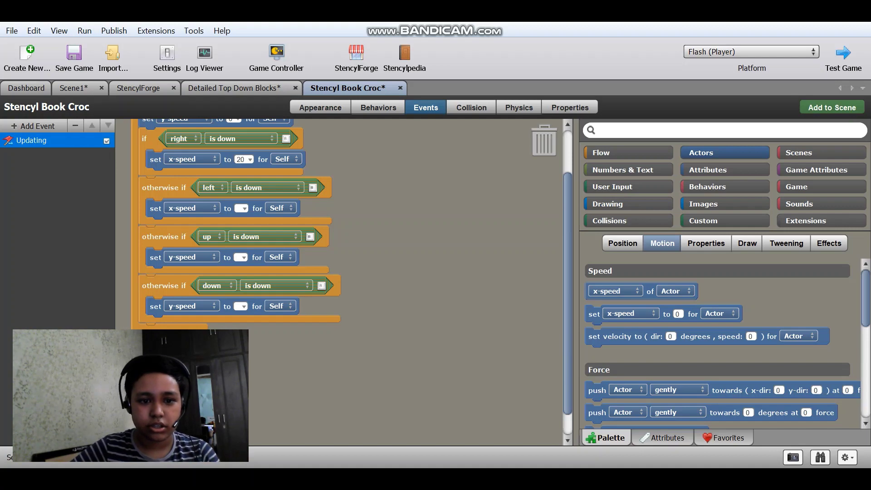
left_click(238, 208)
type("-20")
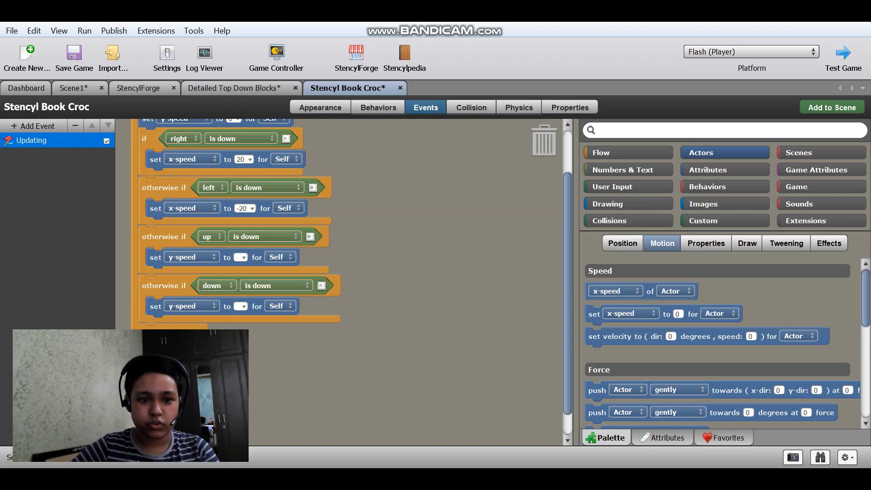
left_click(238, 257)
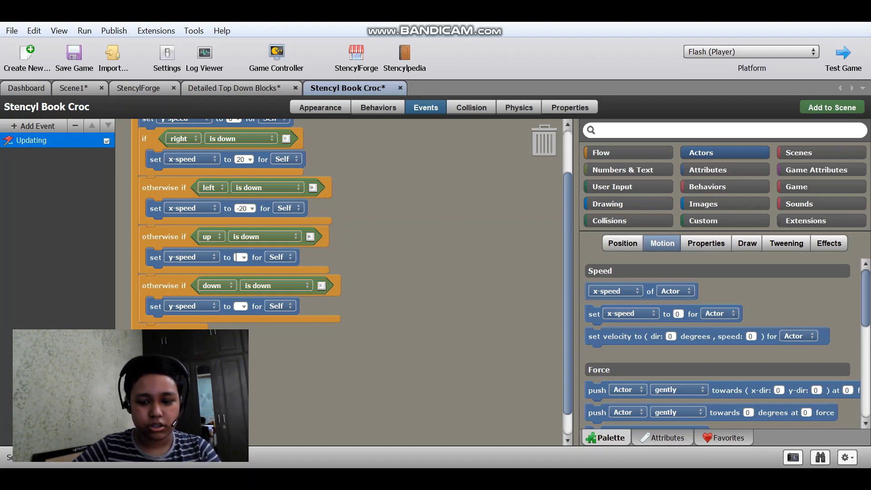
type("-20")
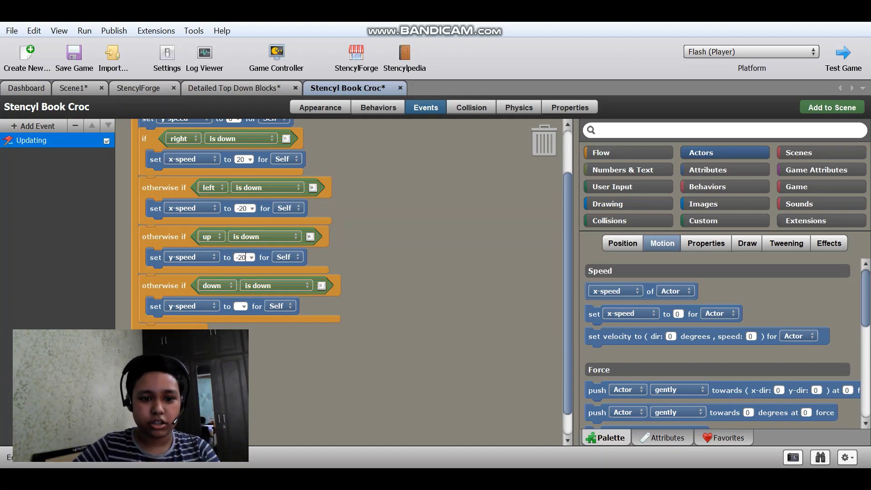
left_click(238, 306)
type("20")
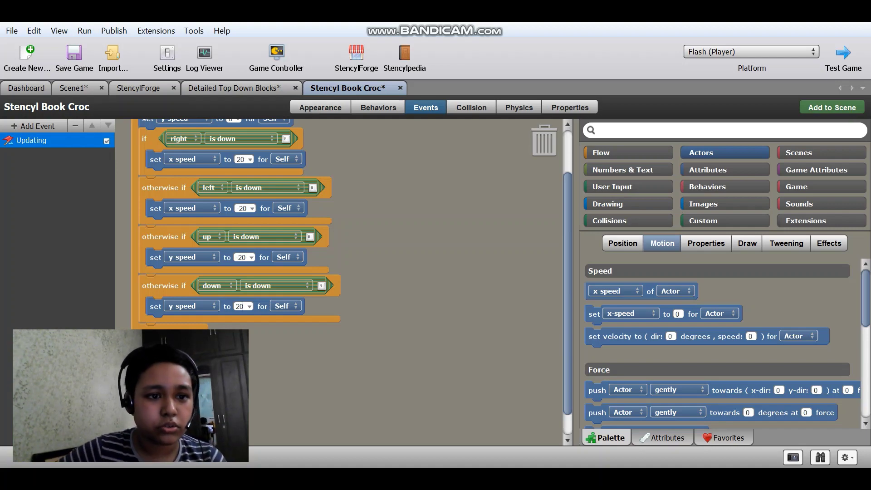
left_click(73, 87)
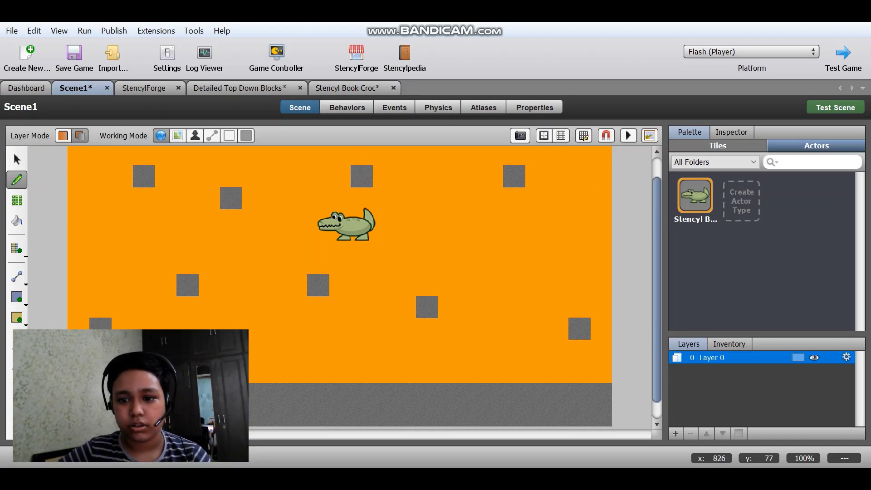
scroll(364, 288, "up", 2)
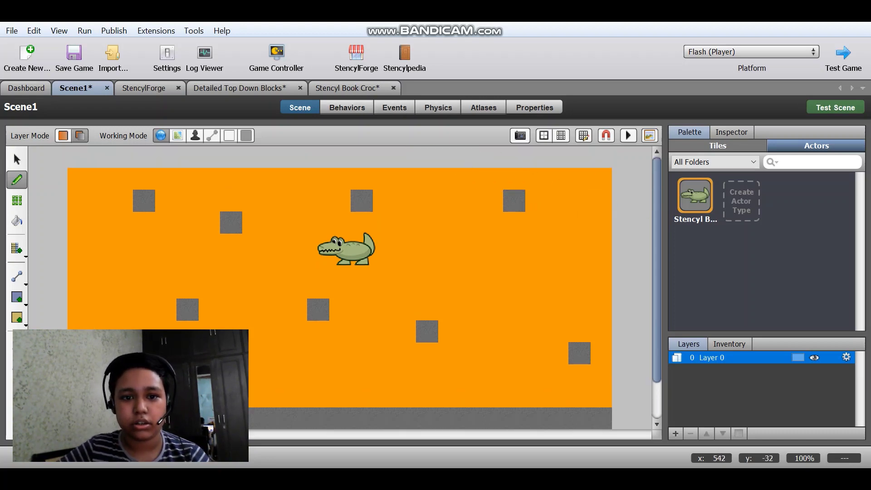
left_click(347, 88)
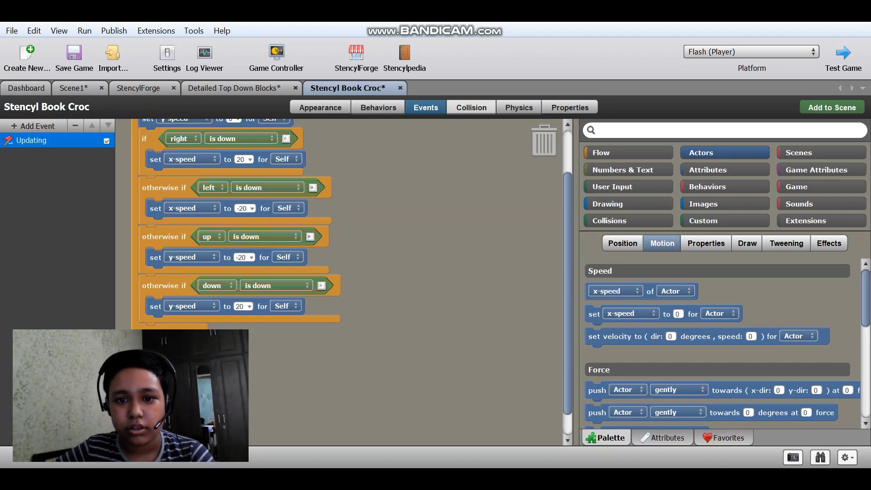
Step: Set the Stencyl Book Croc actor's bounciness to 85.0 in its physics material settings
left_click(471, 108)
left_click(378, 107)
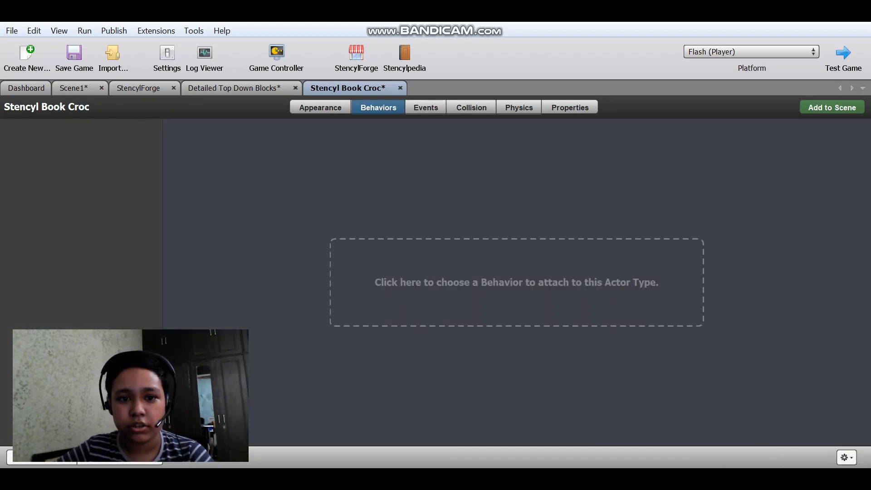
left_click(519, 107)
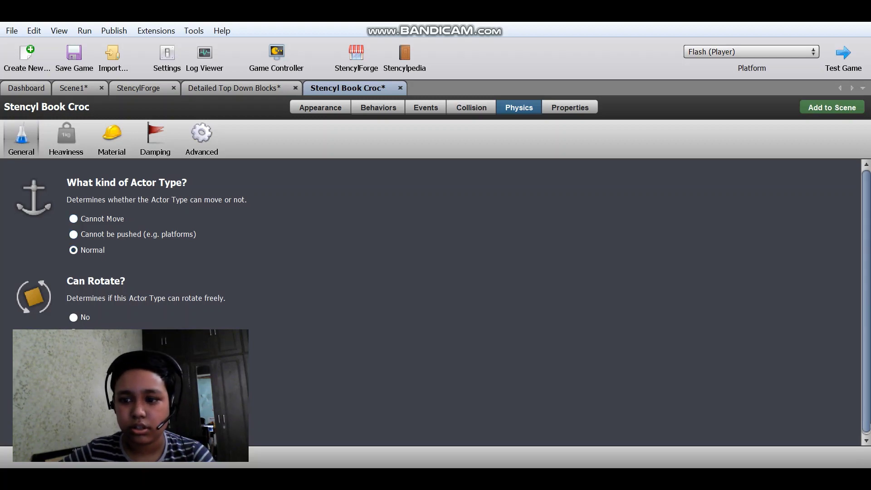
scroll(436, 302, "down", 1)
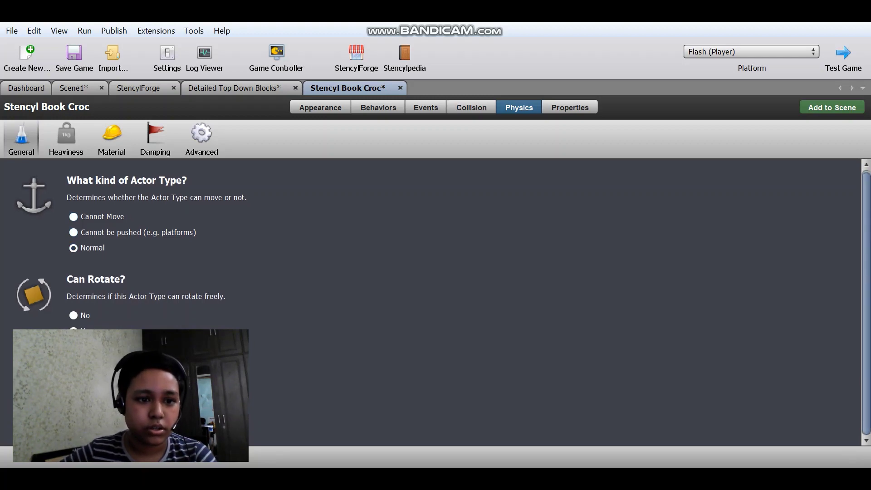
left_click(112, 139)
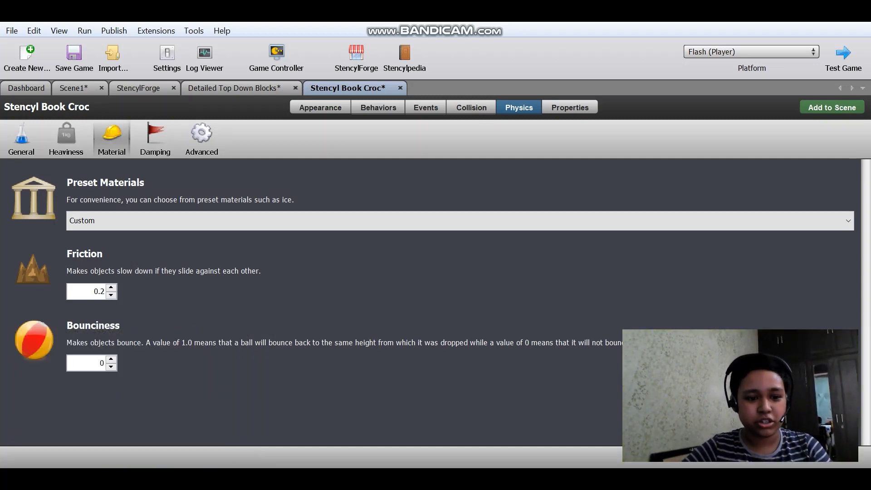
key("BackSpace")
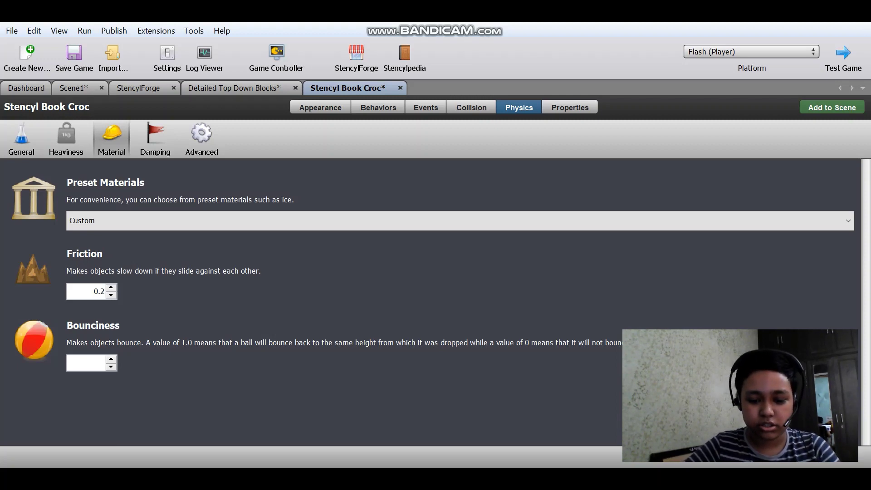
type("85")
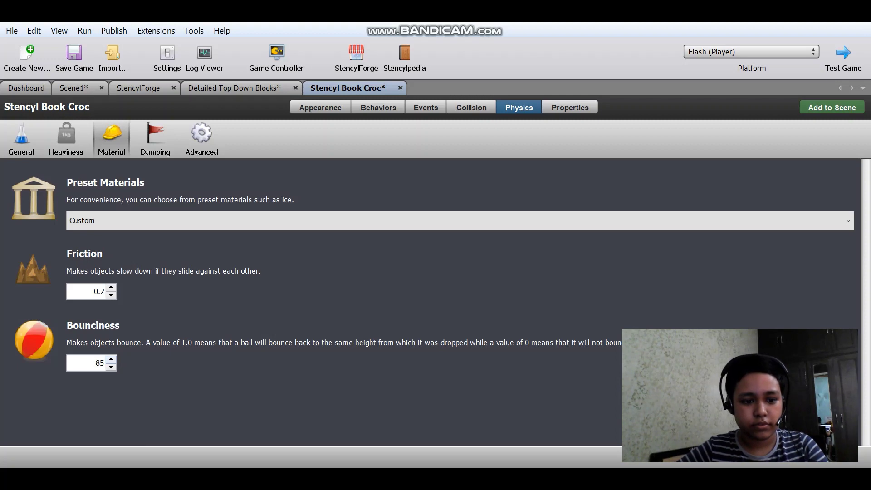
type(".0")
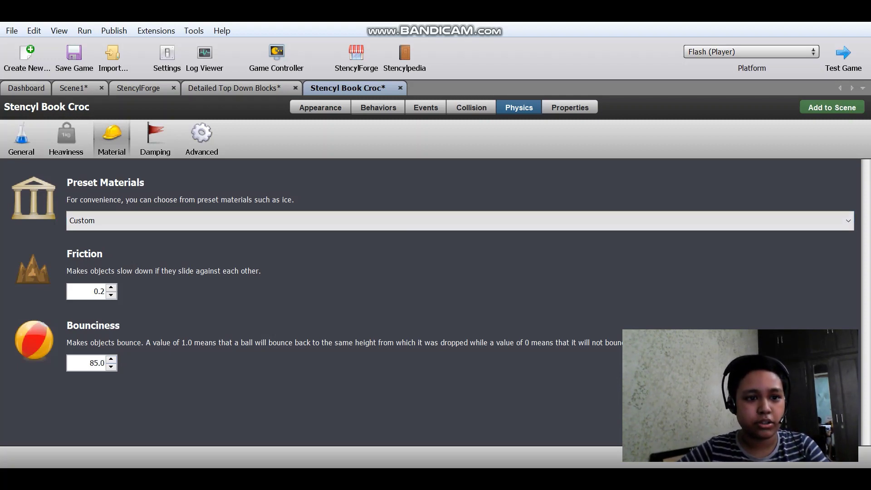
Step: Test Scene1 and steer the crocodile left, right and down between the tiles to try its movement
left_click(74, 88)
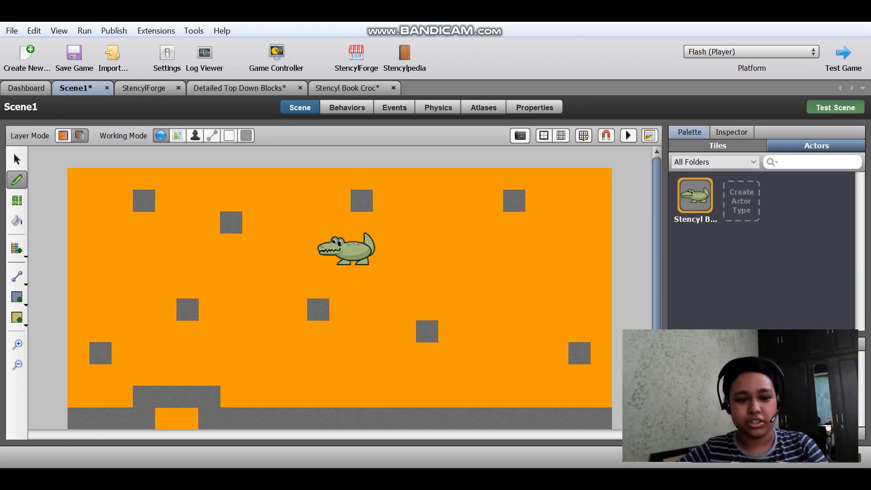
left_click(835, 107)
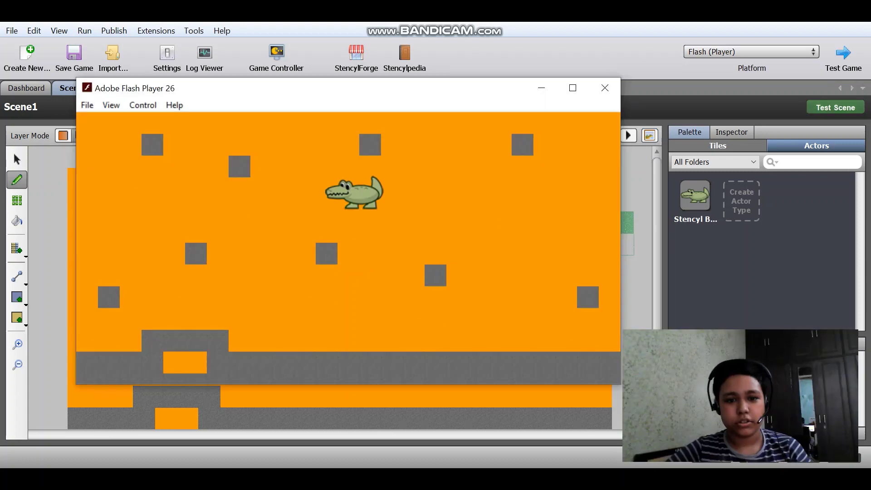
key("Left")
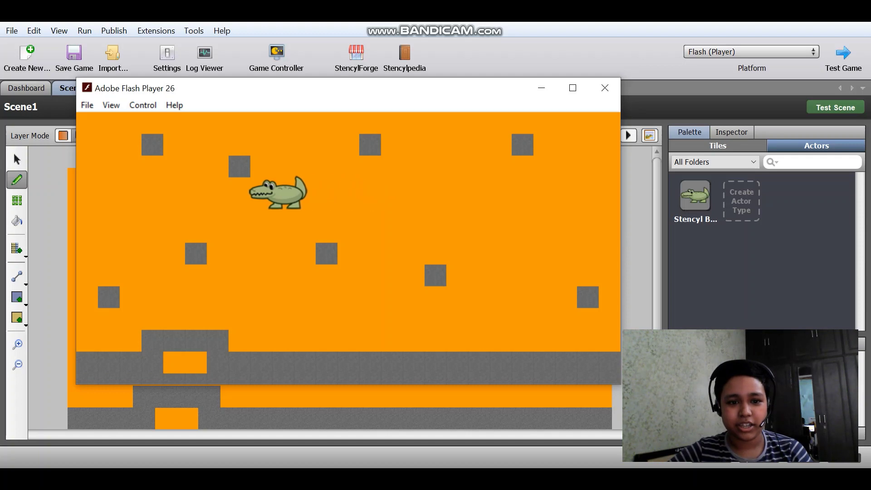
key("Right")
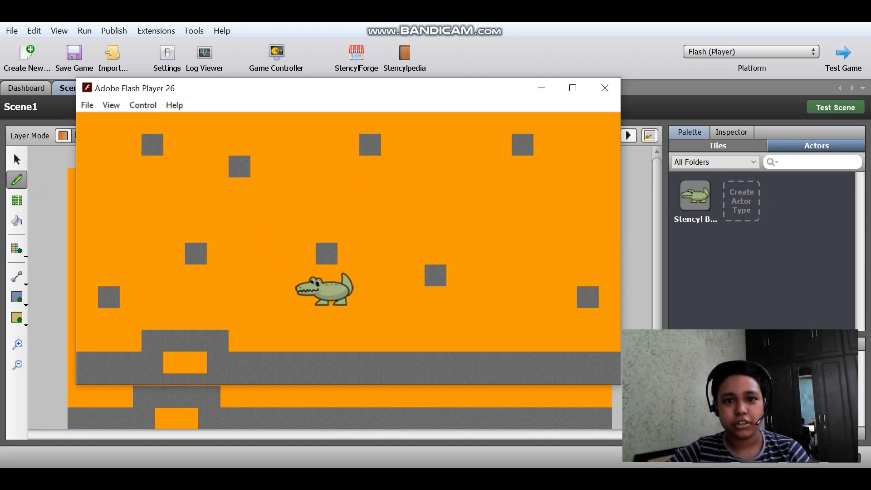